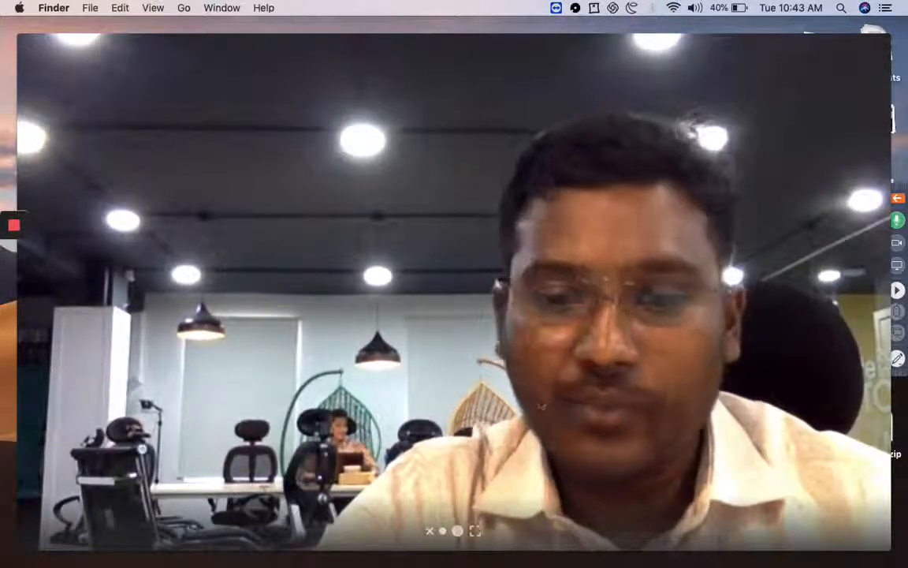
Switch from the desktop to the browser window showing Google Tag Manager
click(444, 532)
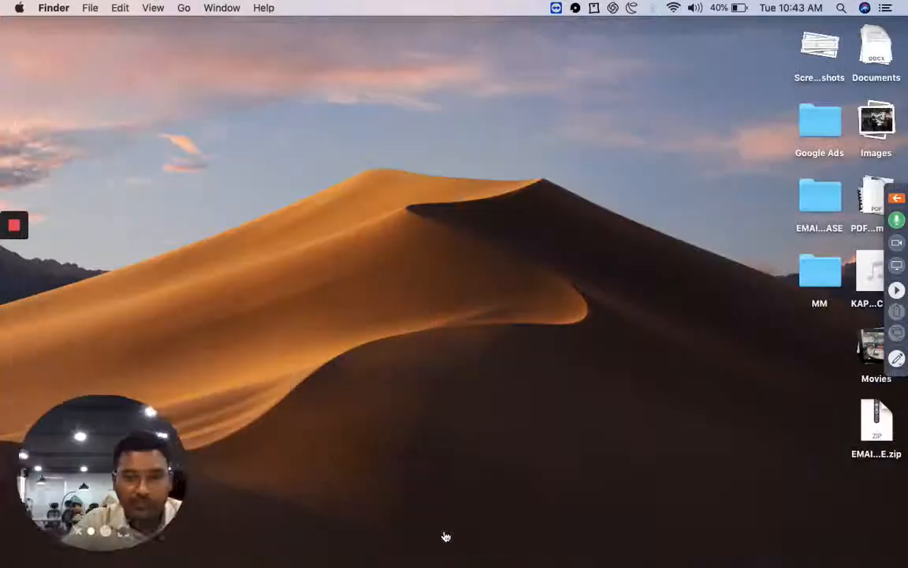
key(ctrl+Up)
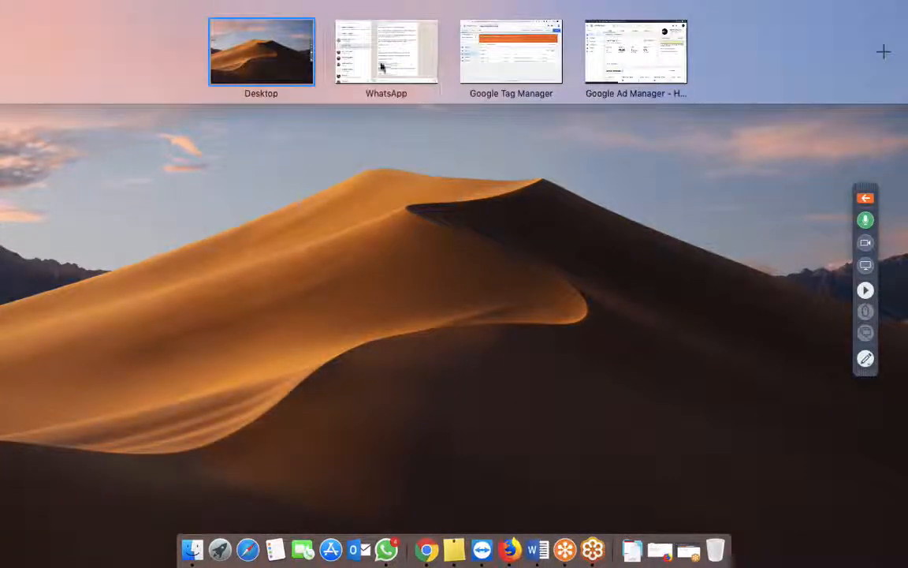
click(525, 67)
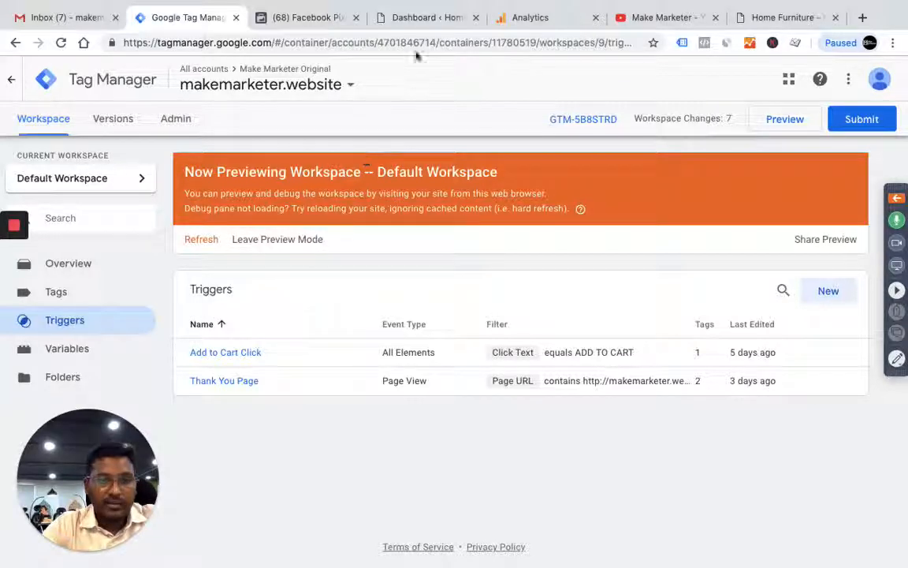
Look over the makemarketer.website home page with its debug pane collapsed, and return to Tag Manager
click(770, 17)
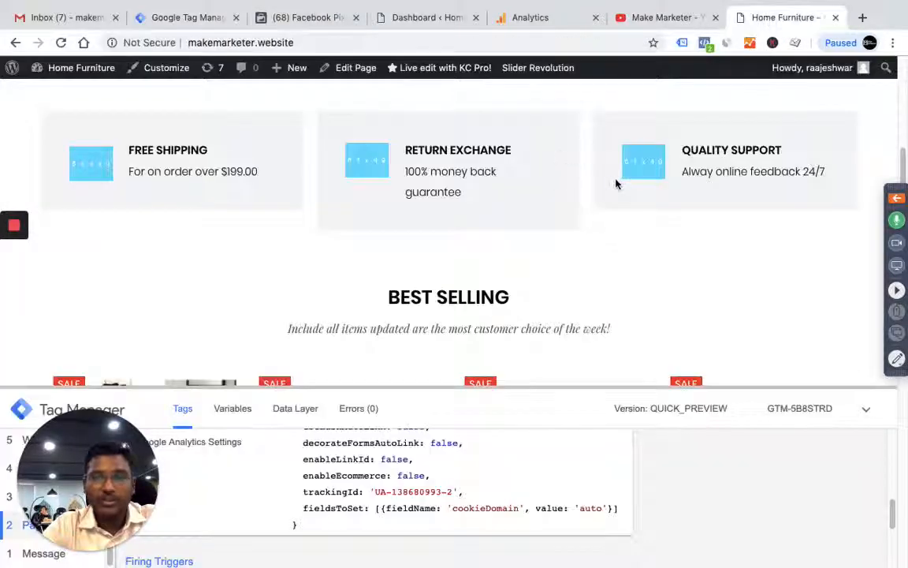
click(866, 410)
scroll(579, 308, up, 10)
click(199, 17)
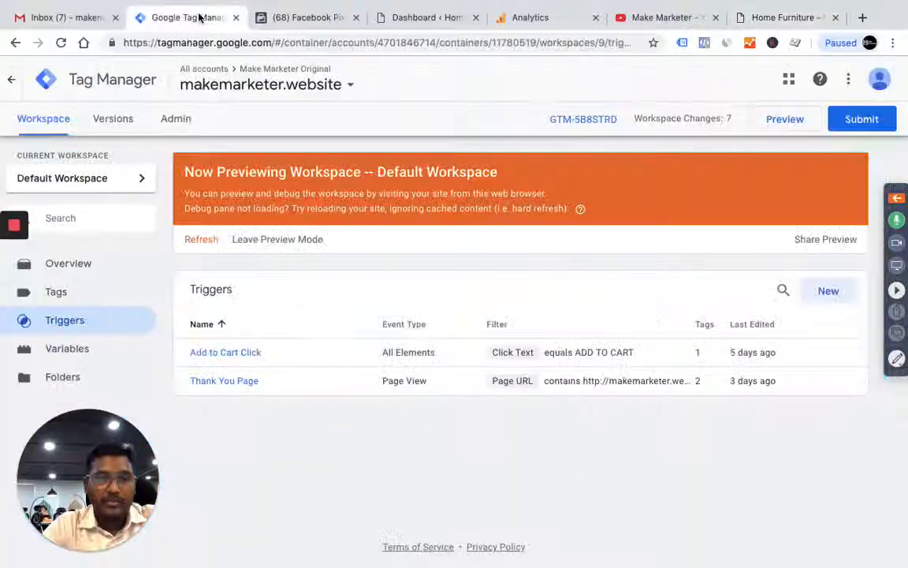
Enable the built-in scrolling variables Scroll Depth Threshold, Scroll Depth Units and Scroll Direction in the workspace
click(67, 348)
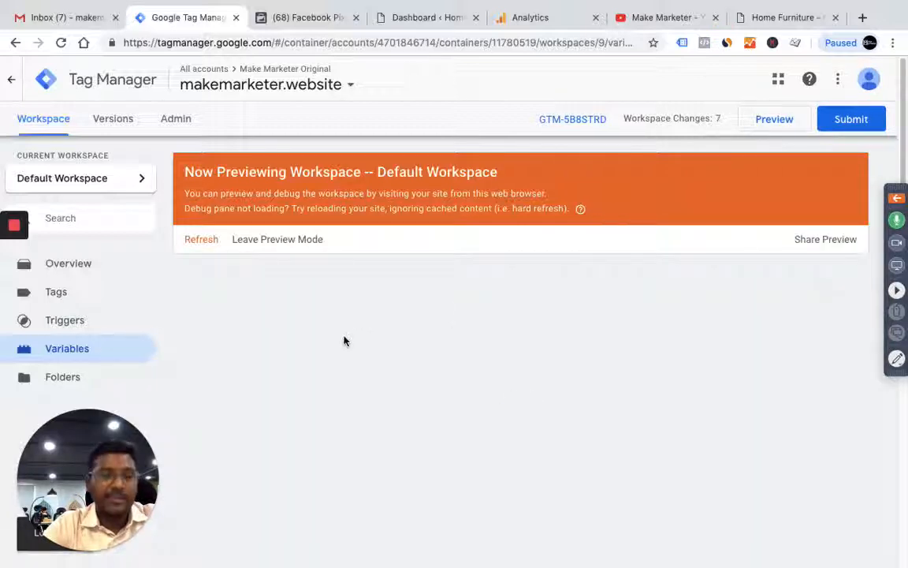
scroll(702, 350, down, 5)
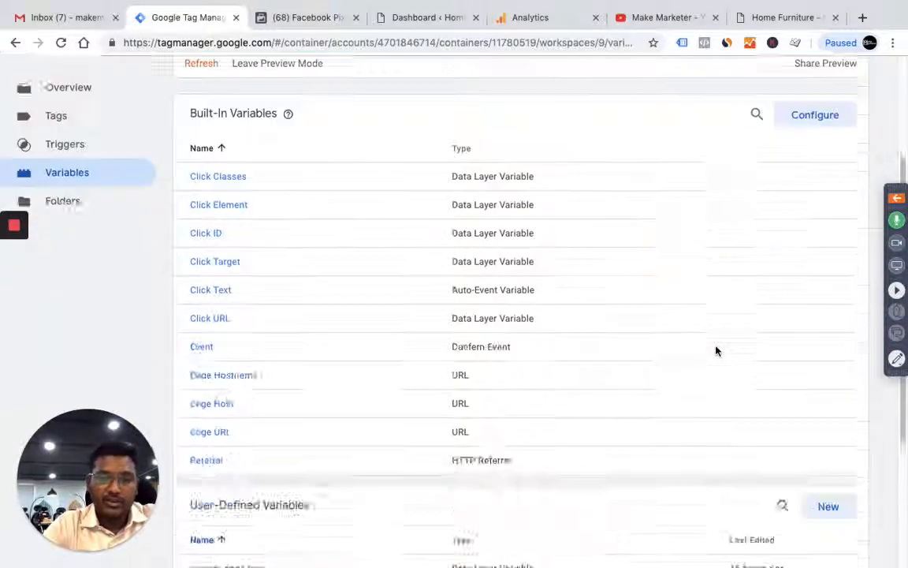
scroll(713, 349, up, 5)
click(818, 260)
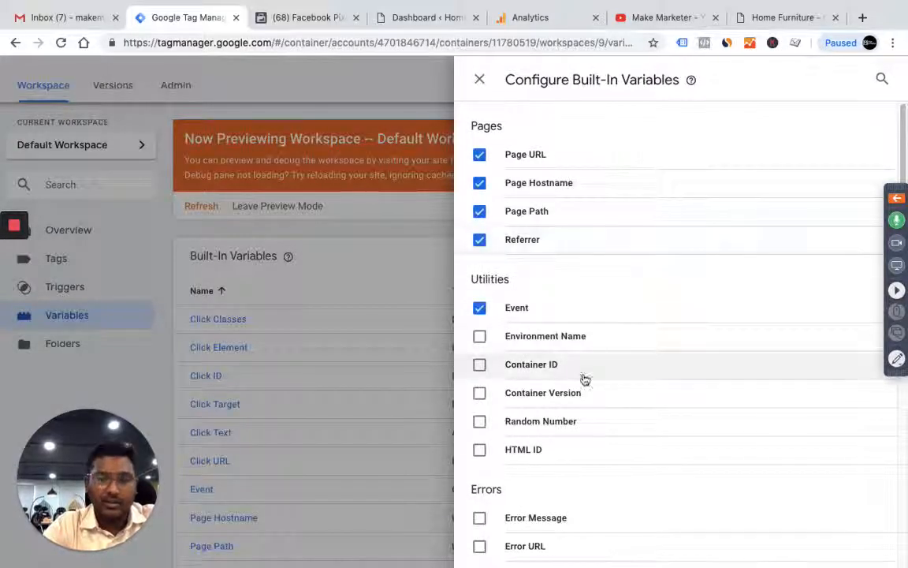
scroll(643, 401, down, 8)
scroll(644, 402, down, 5)
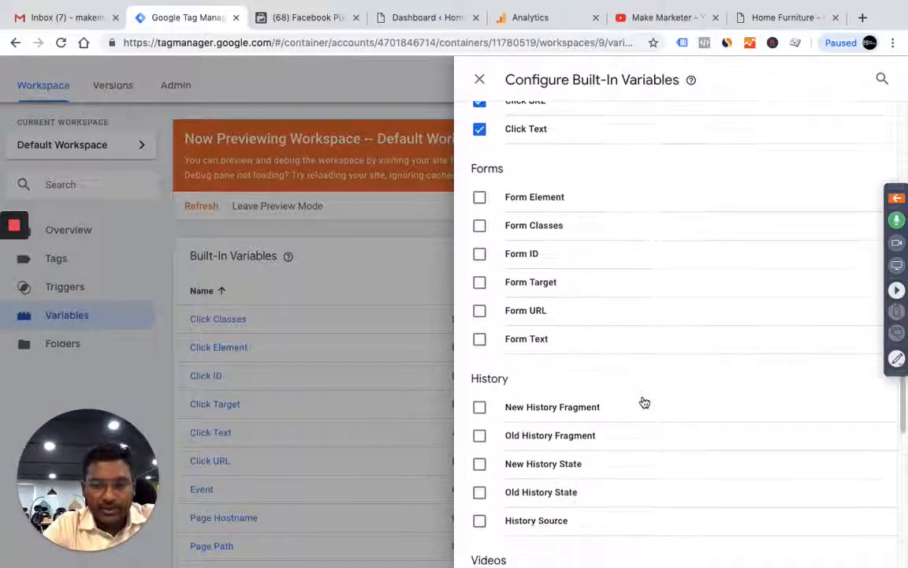
scroll(643, 401, down, 2)
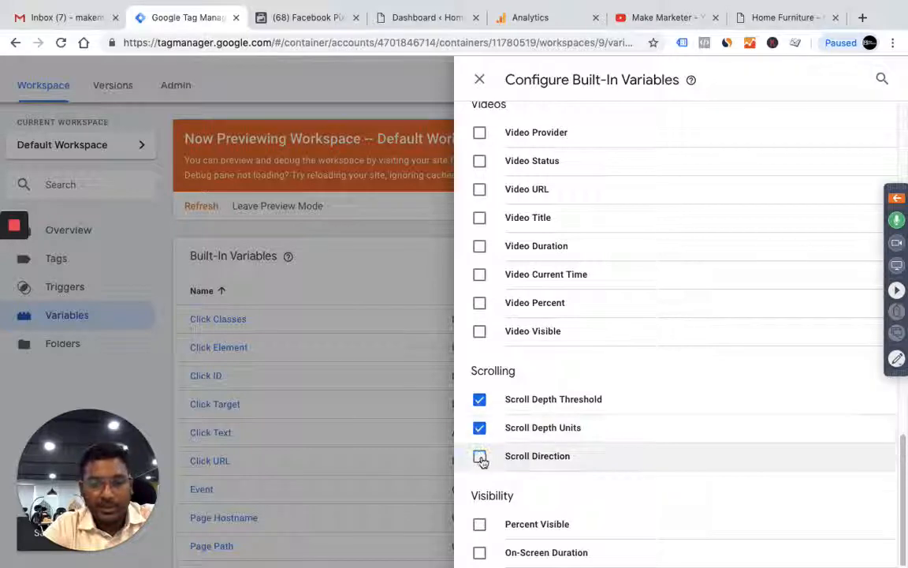
click(479, 457)
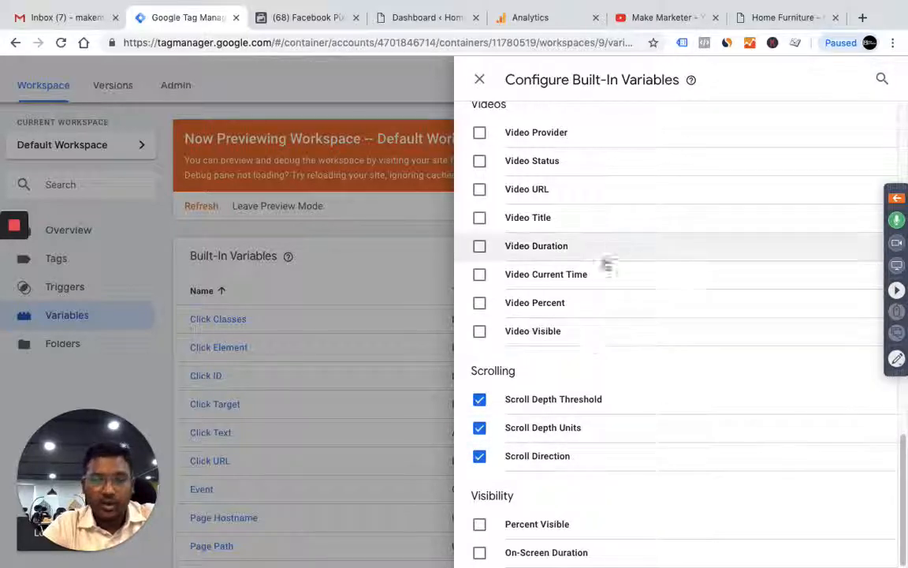
click(481, 80)
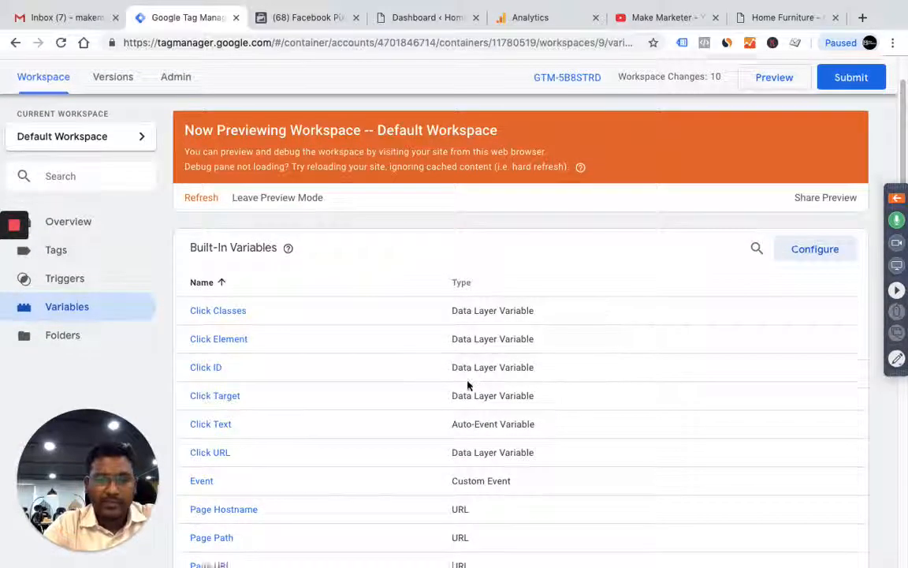
scroll(467, 384, down, 5)
scroll(467, 384, up, 5)
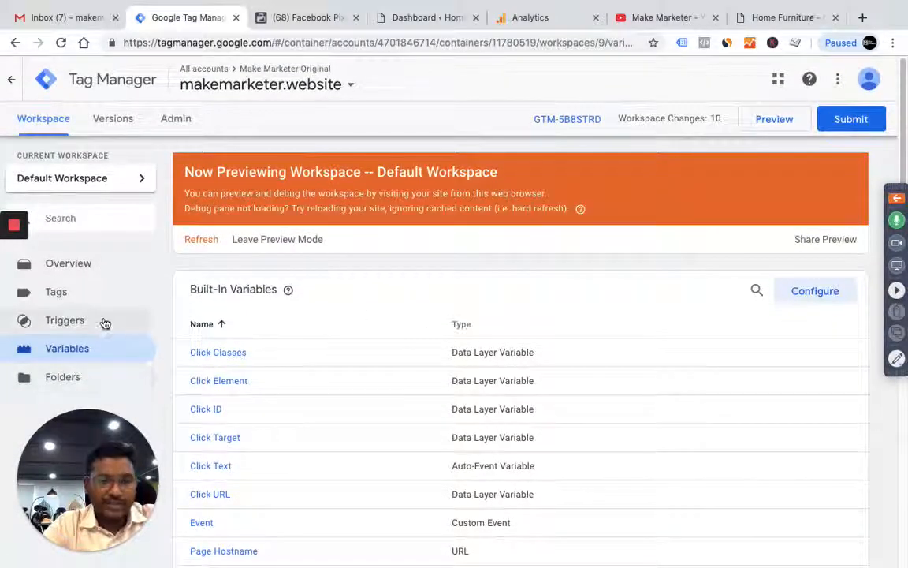
Create a new trigger named "Scroll Depth Trigger"
click(92, 326)
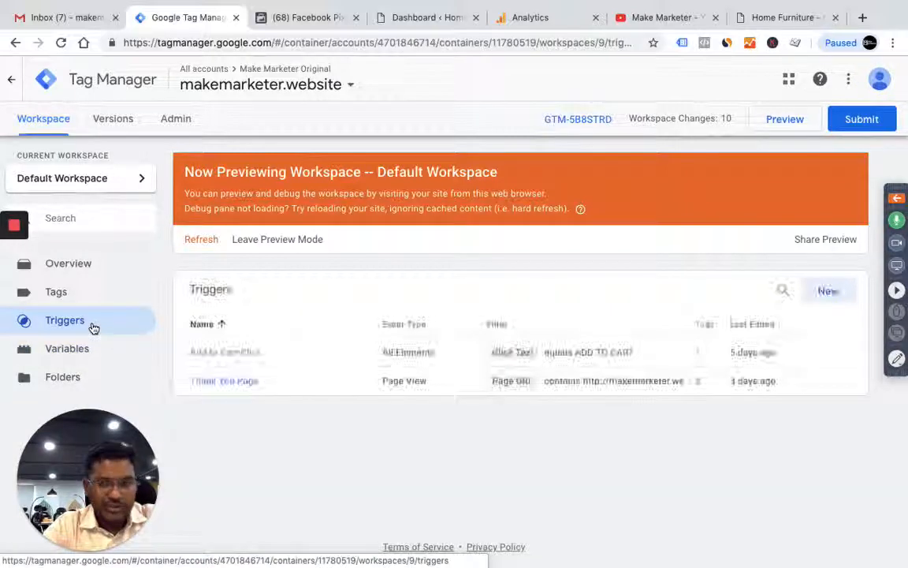
click(829, 290)
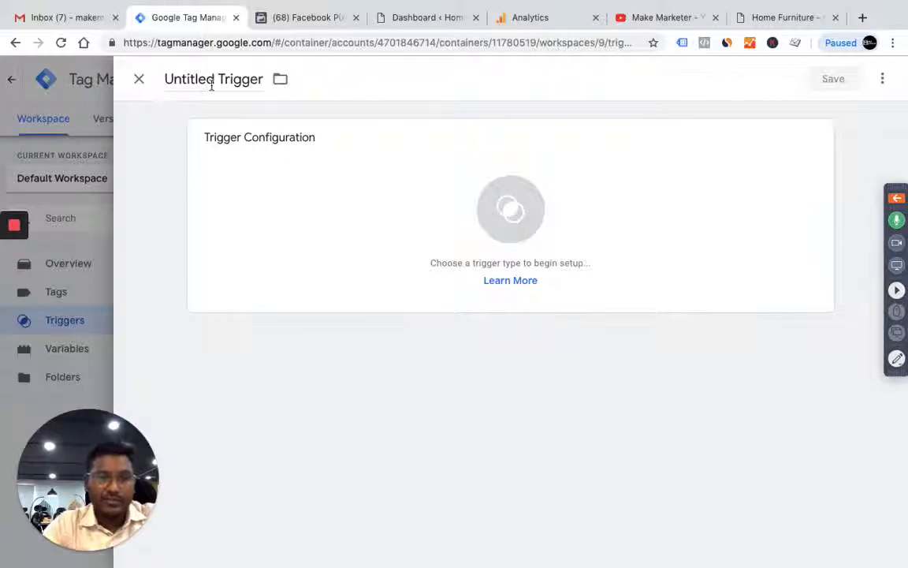
click(212, 85)
text(Scroll Depth)
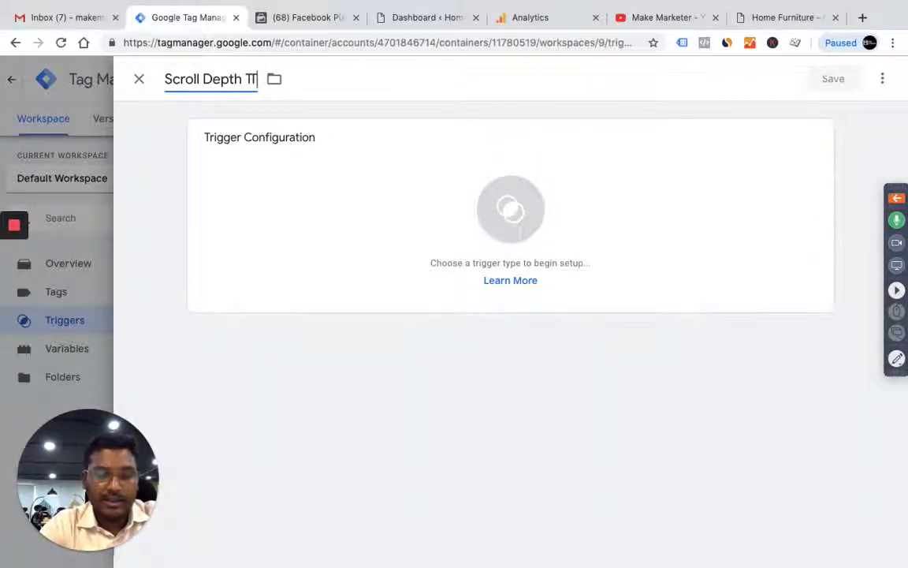
Set the new trigger's type to Scroll Depth under User Engagement
click(533, 245)
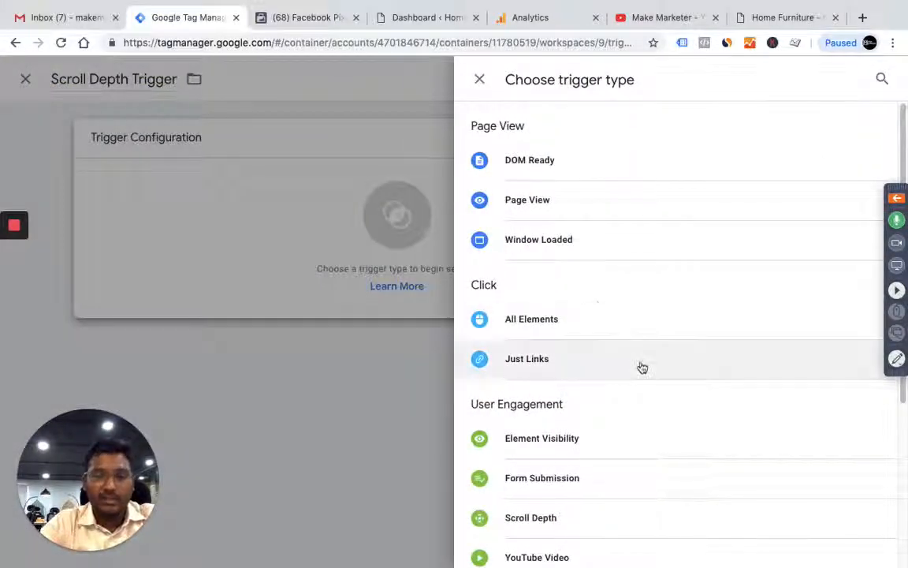
scroll(641, 367, down, 3)
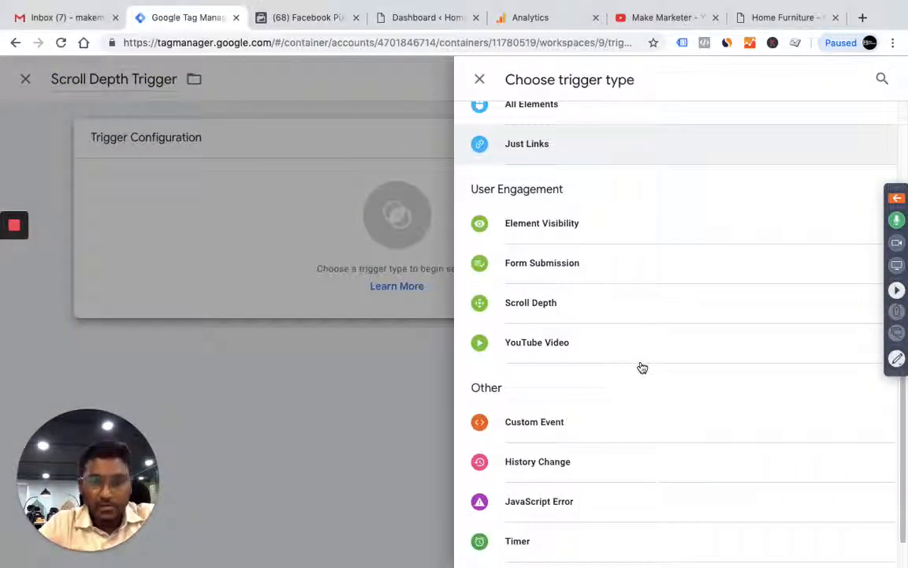
scroll(642, 367, down, 1)
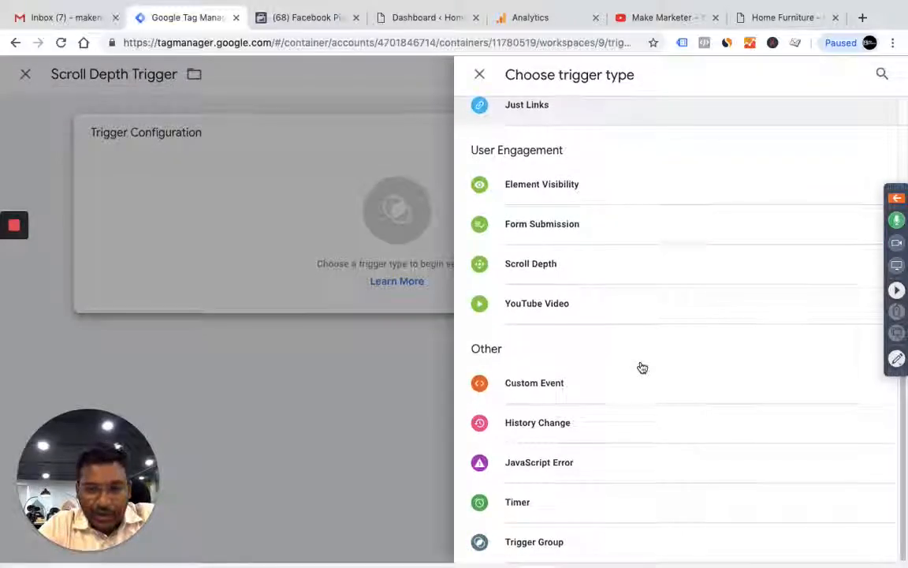
scroll(617, 347, up, 1)
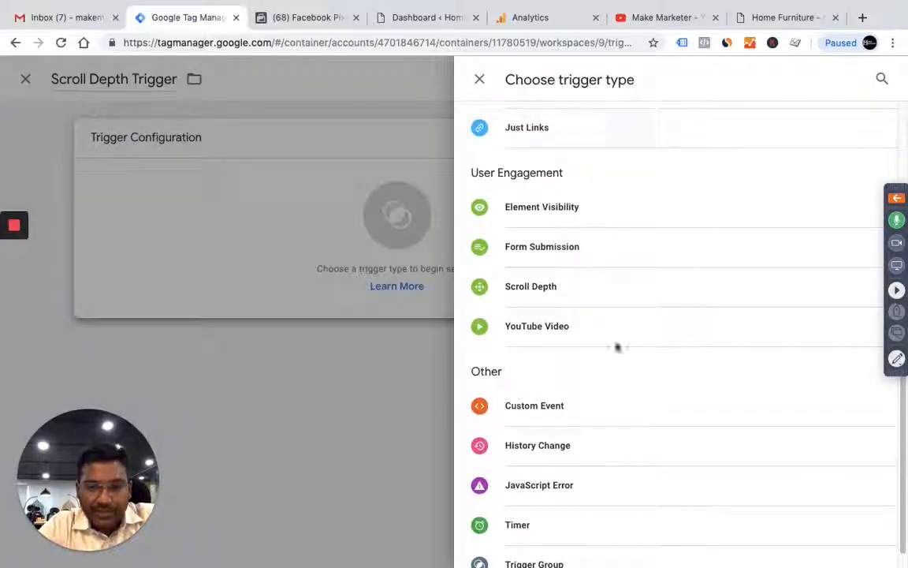
click(533, 287)
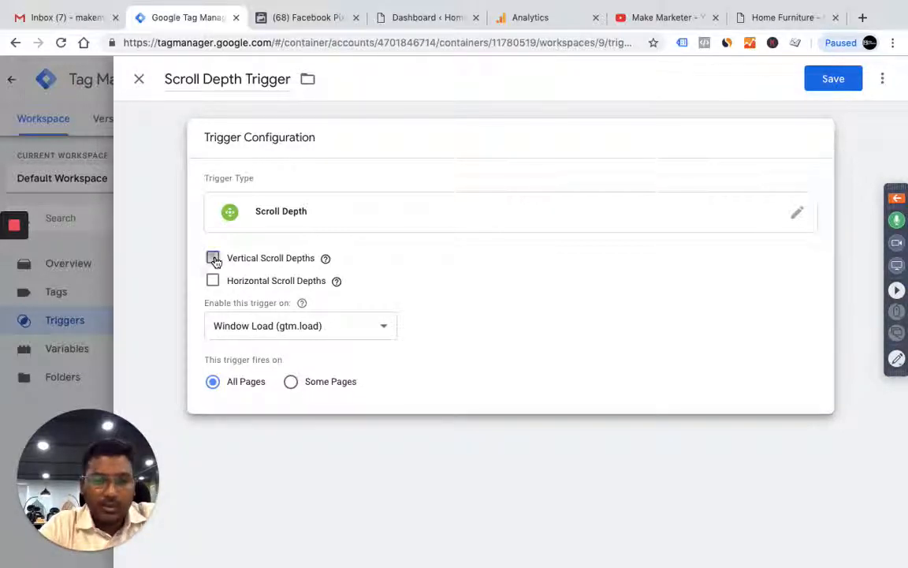
Enable vertical scroll depths at 25, 50, 75, 100 percent on all pages and save the trigger
click(213, 259)
click(296, 315)
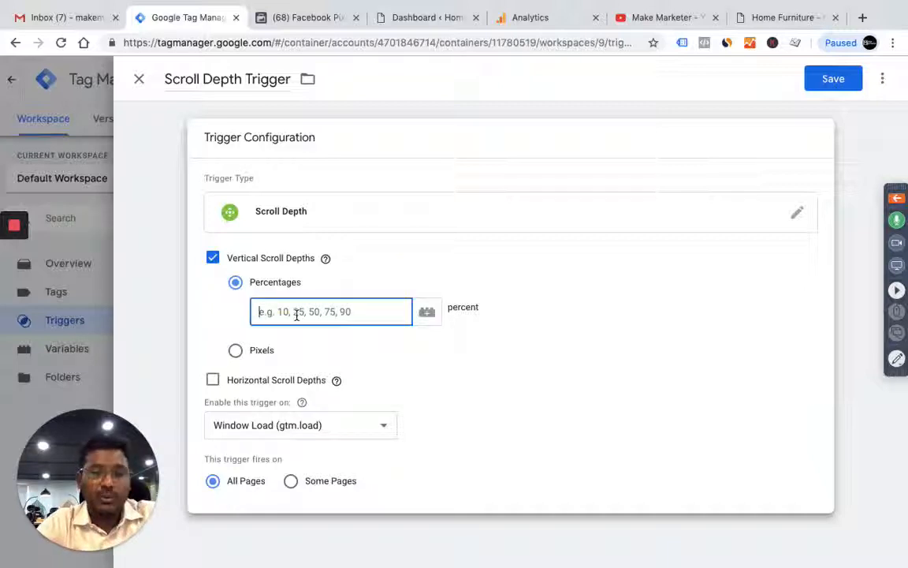
text(25, 50, 75, 100)
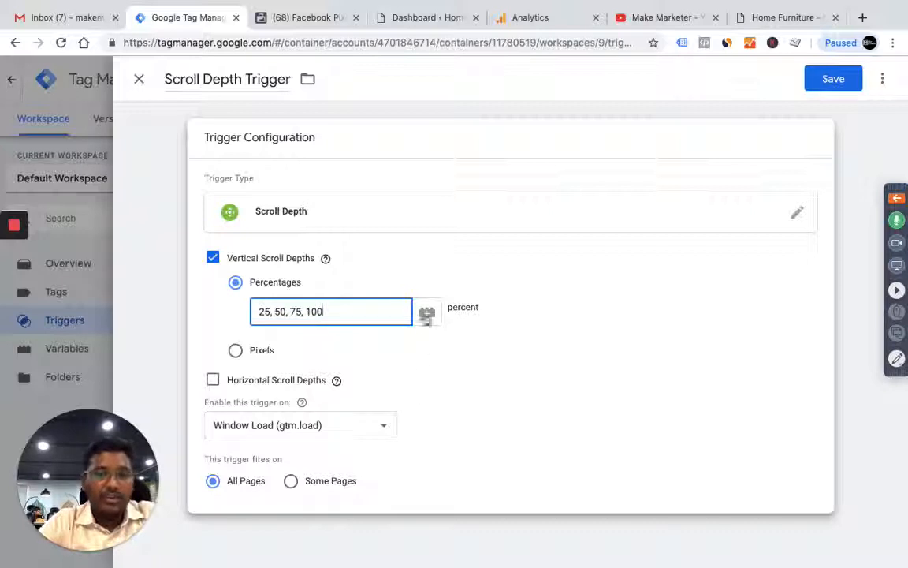
click(835, 90)
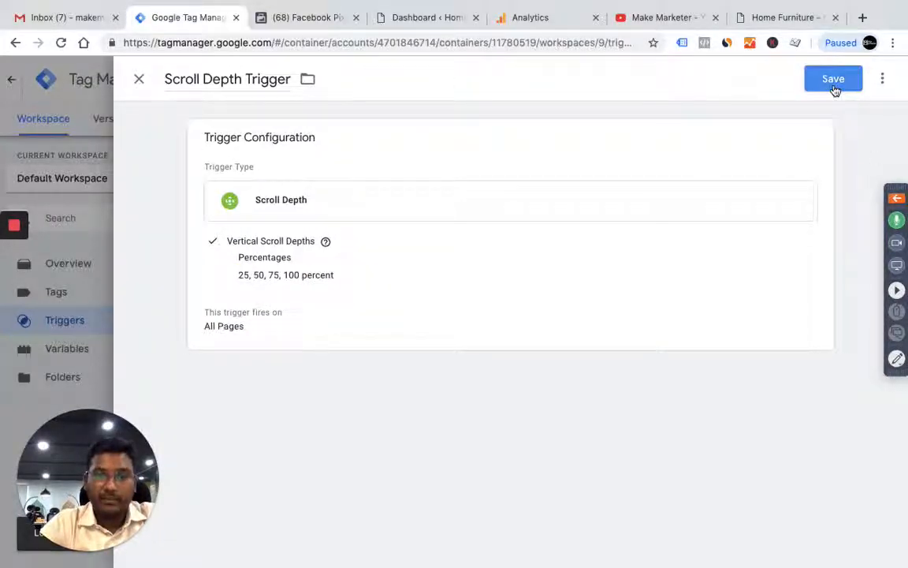
click(835, 79)
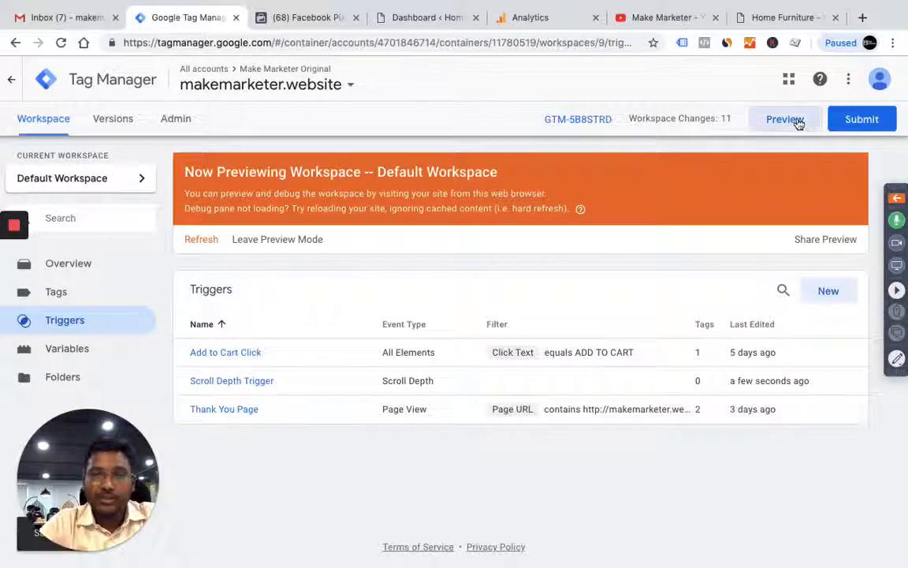
Reload the makemarketer.website home page in preview mode and scroll down it to test the scroll trigger
click(775, 18)
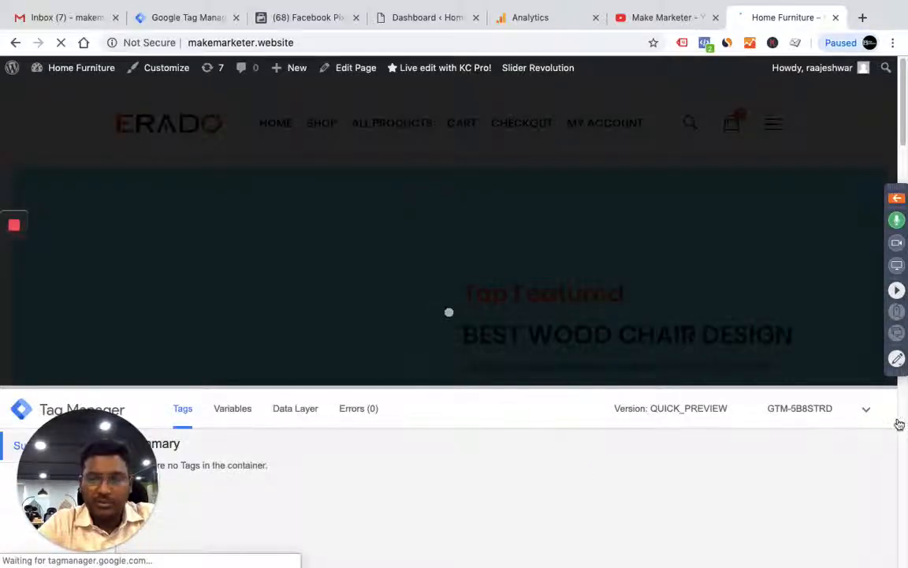
drag(97, 460, 838, 459)
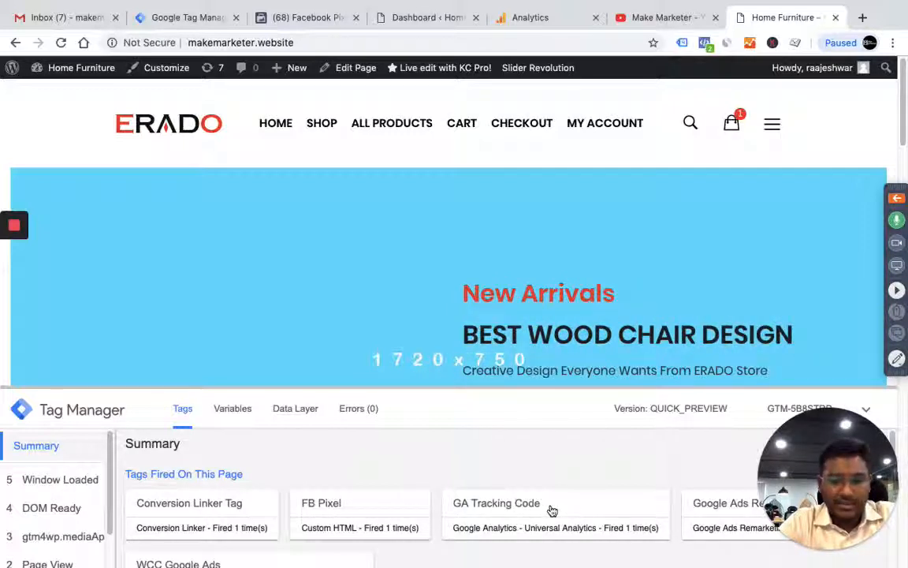
click(840, 473)
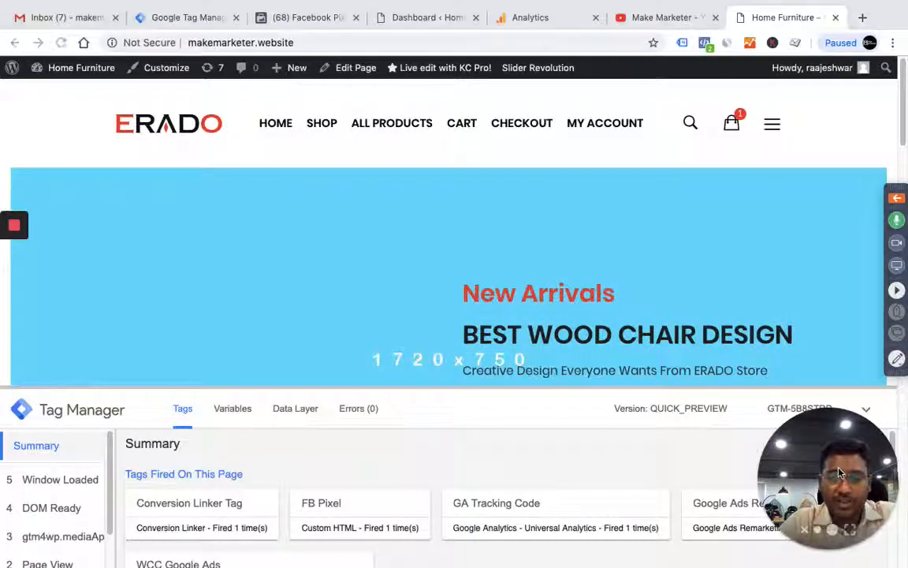
drag(840, 473, 827, 411)
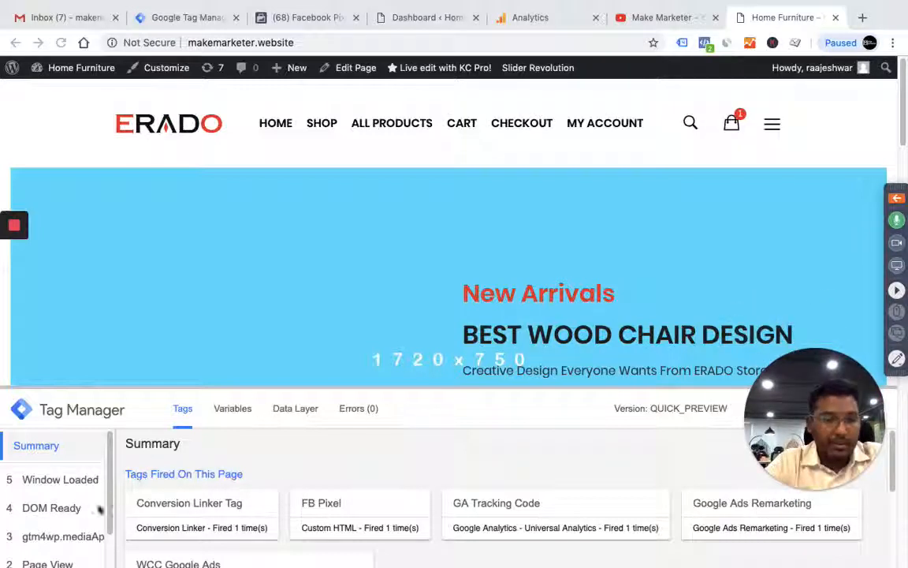
scroll(443, 295, down, 3)
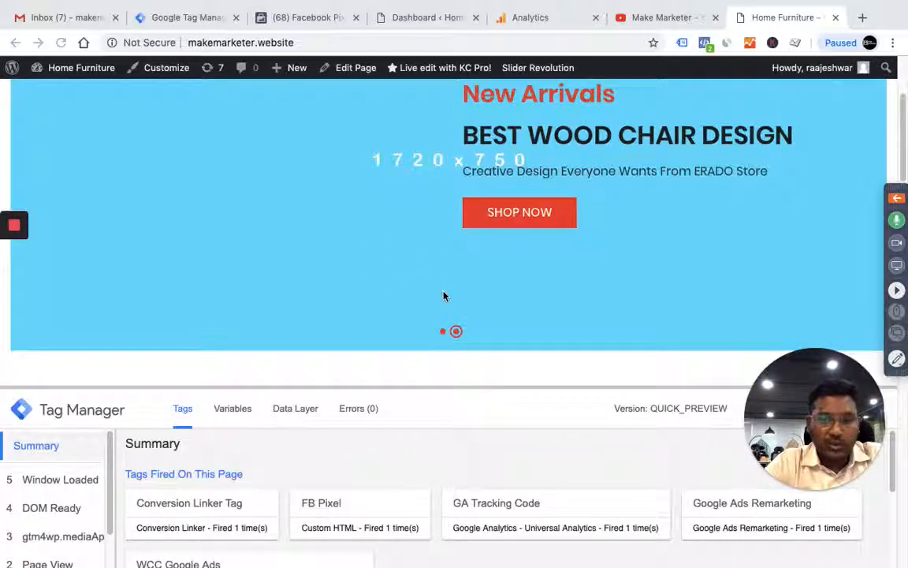
Examine the scroll variables recorded for the first Scroll Depth event in the makemarketer.website preview pane
click(194, 19)
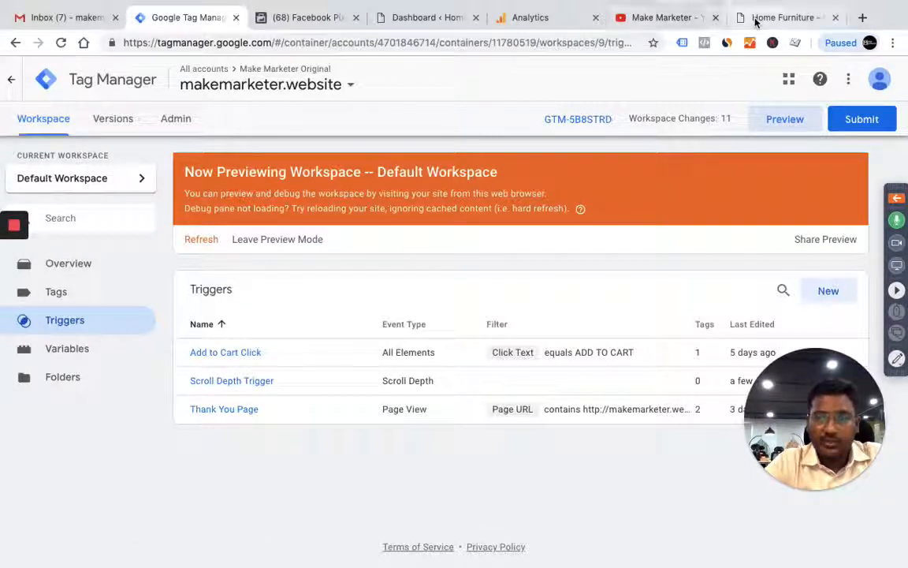
click(781, 17)
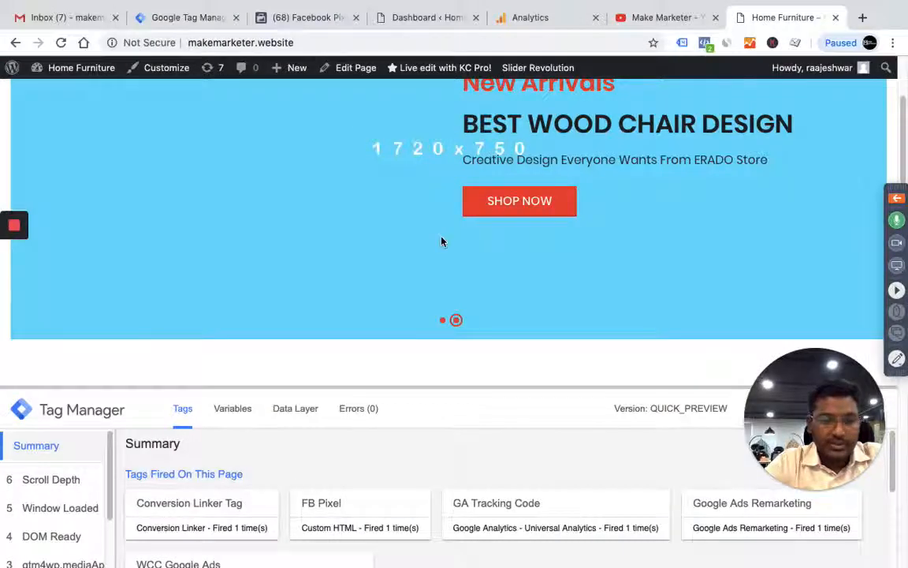
click(64, 484)
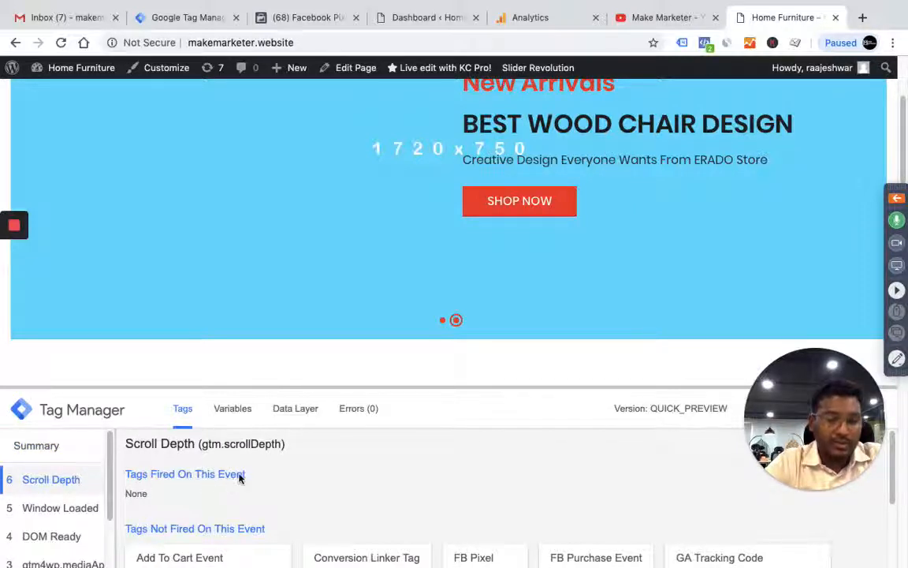
scroll(239, 477, down, 2)
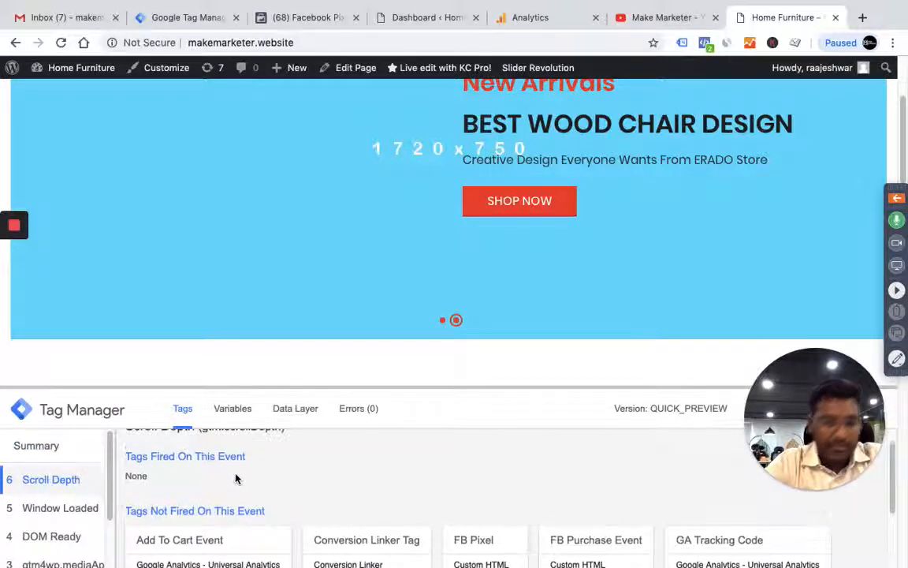
click(231, 411)
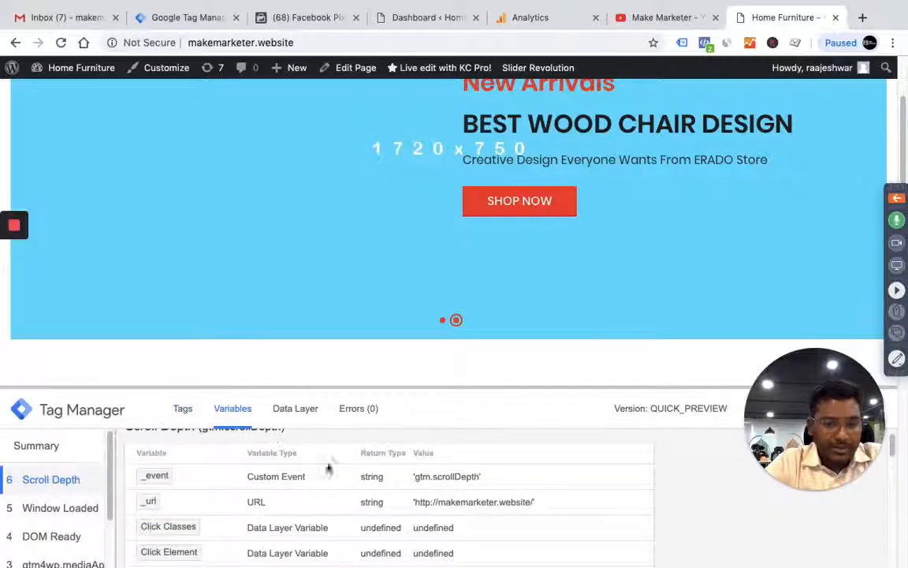
scroll(361, 489, down, 3)
scroll(361, 489, down, 8)
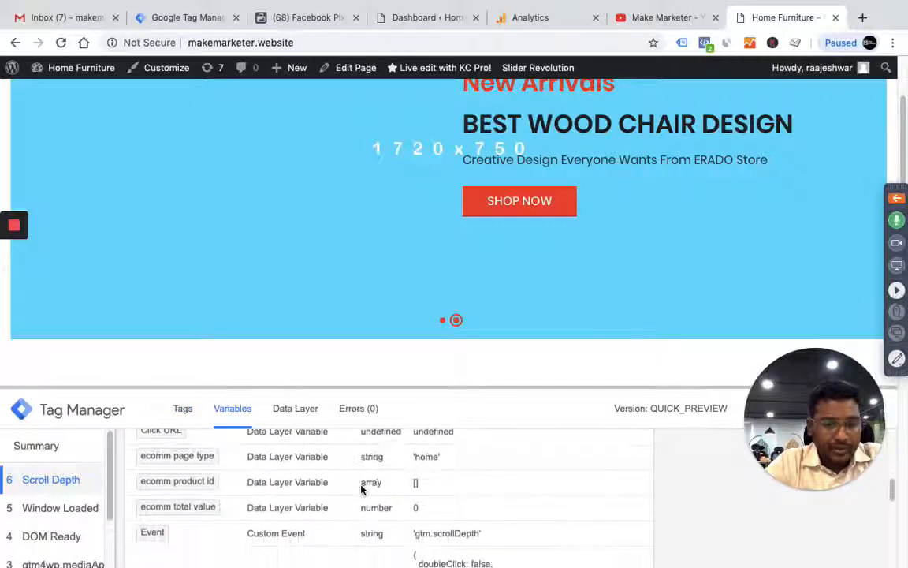
scroll(361, 489, down, 2)
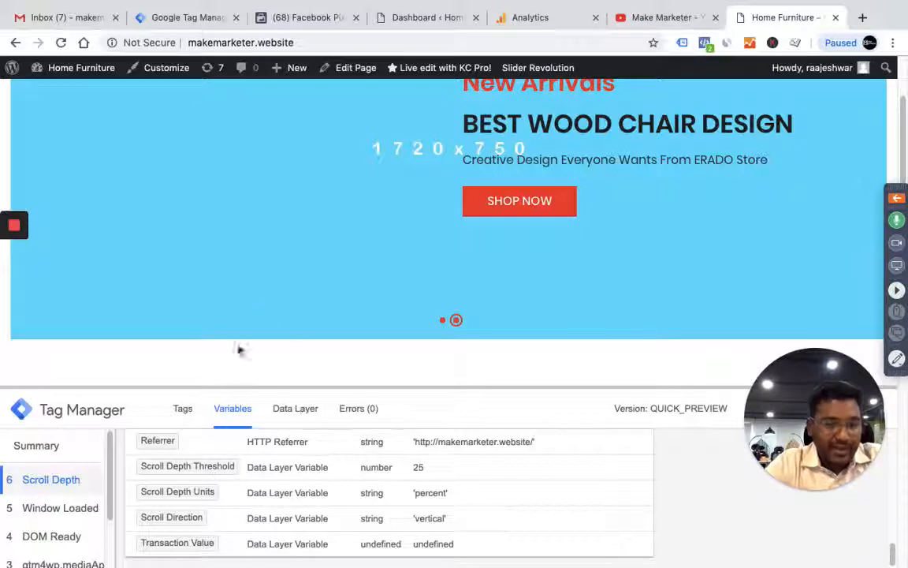
Scroll further down the home page and check the threshold and units variables of the second Scroll Depth event
scroll(270, 320, down, 5)
scroll(268, 323, down, 10)
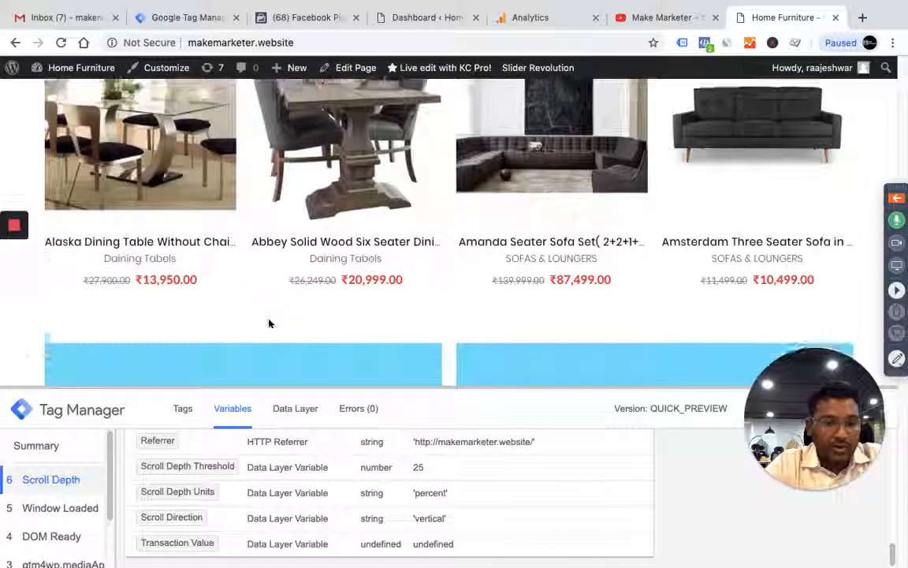
scroll(264, 237, down, 8)
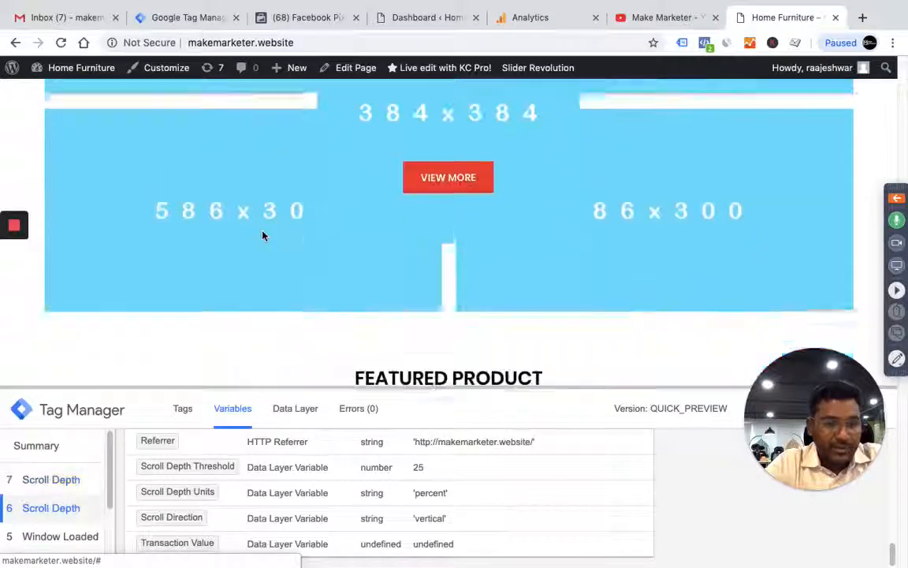
click(60, 482)
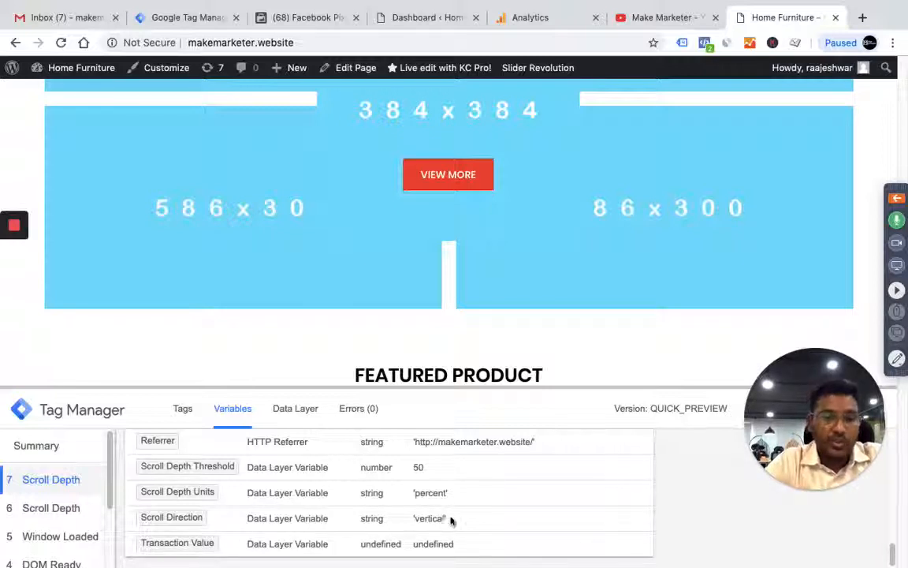
drag(200, 510, 139, 463)
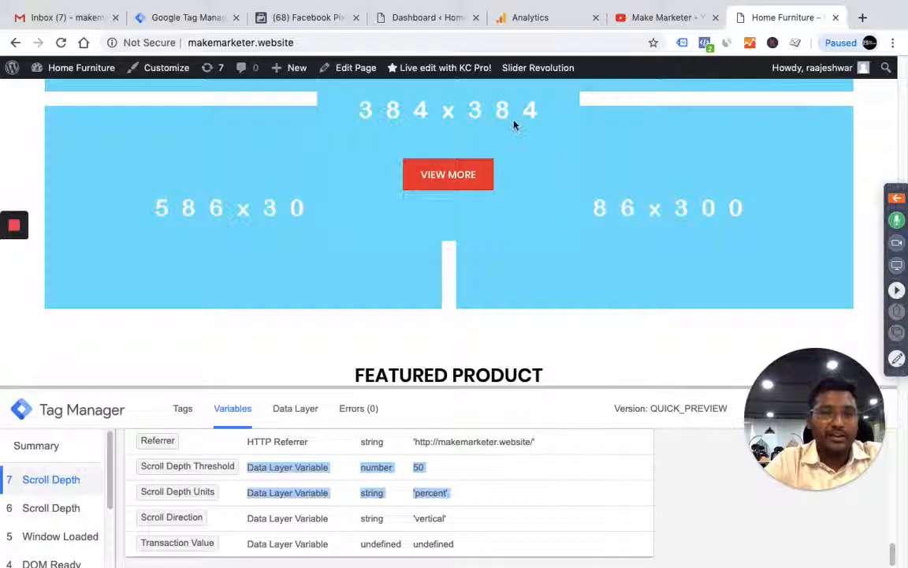
Return to the Tag Manager workspace and create a new tag named "Scroll Depth Event GA"
click(189, 19)
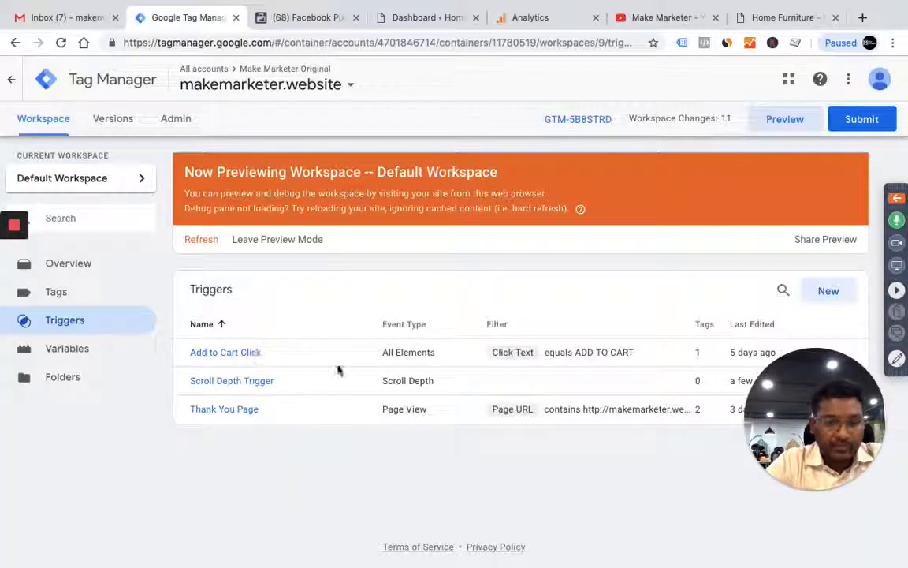
click(63, 294)
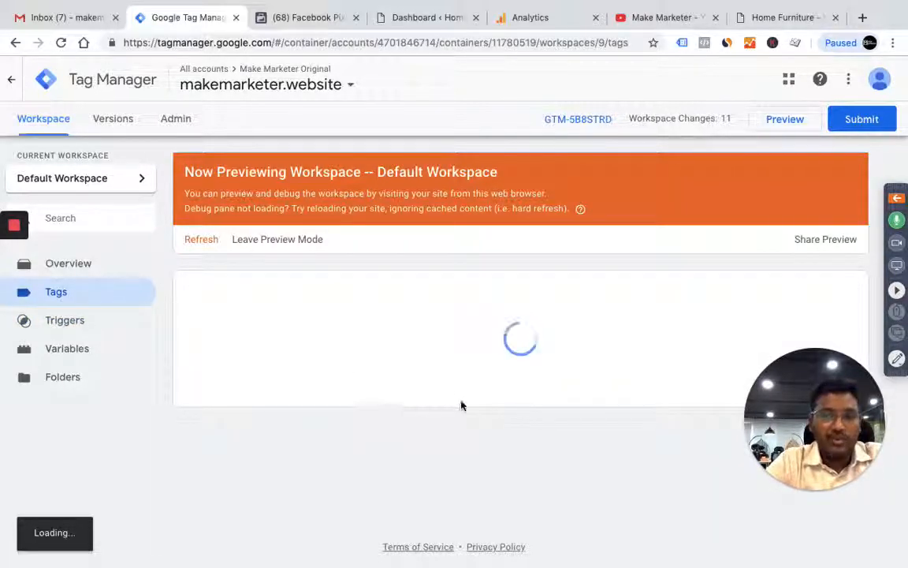
click(848, 291)
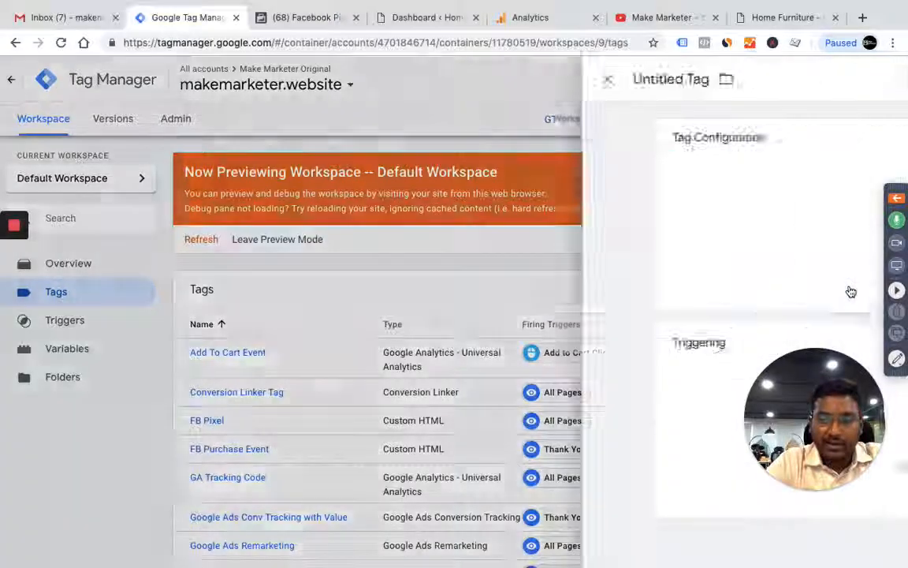
click(237, 79)
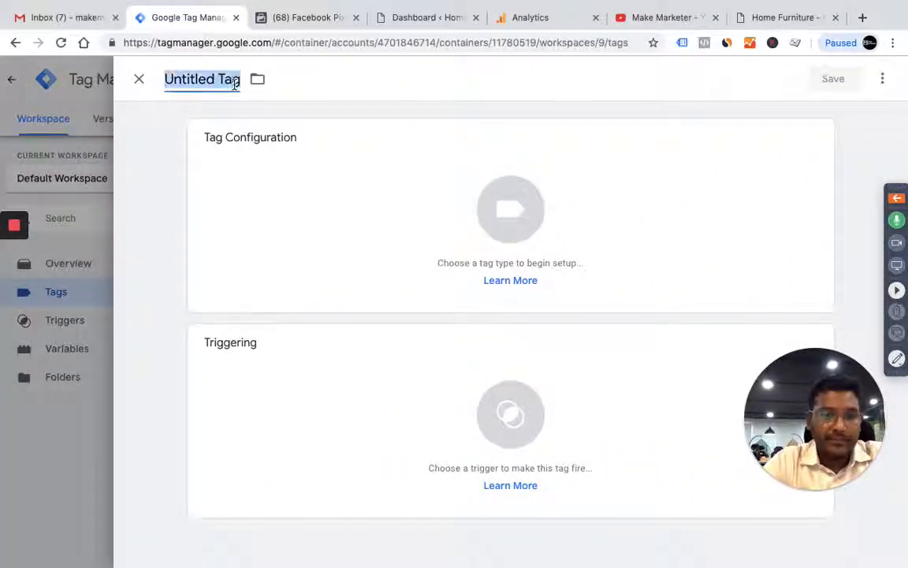
text(Scroll)
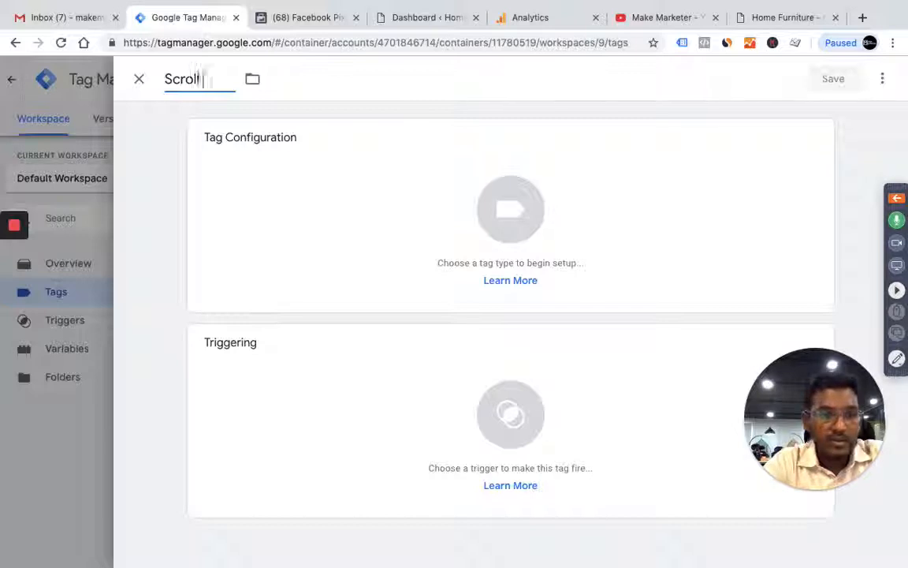
text( Depth )
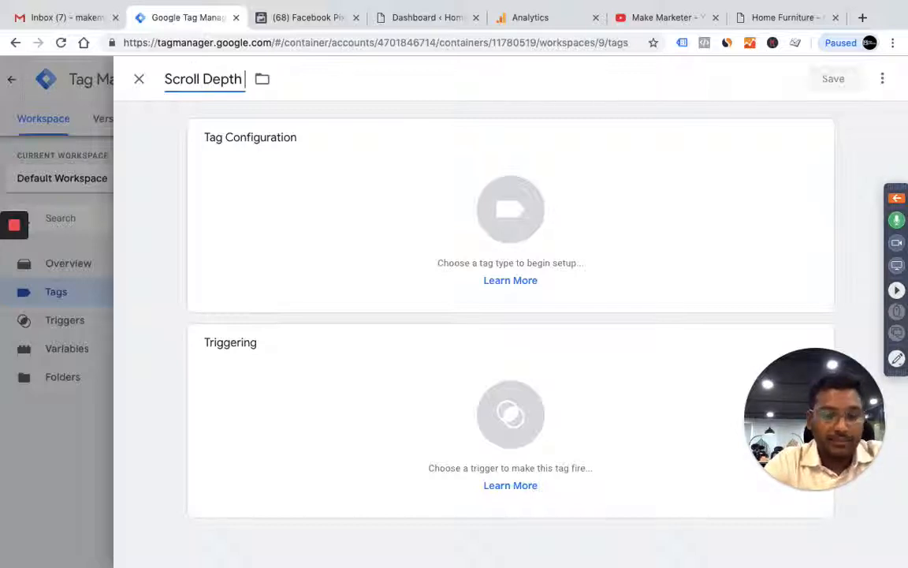
text(Event GA)
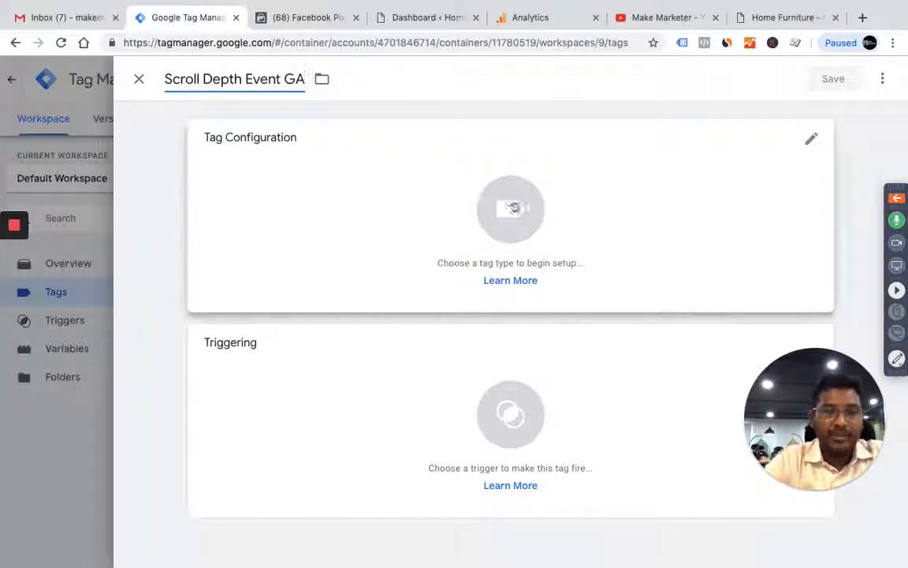
Set the tag type to Google Analytics - Universal Analytics and its track type to Event
click(519, 250)
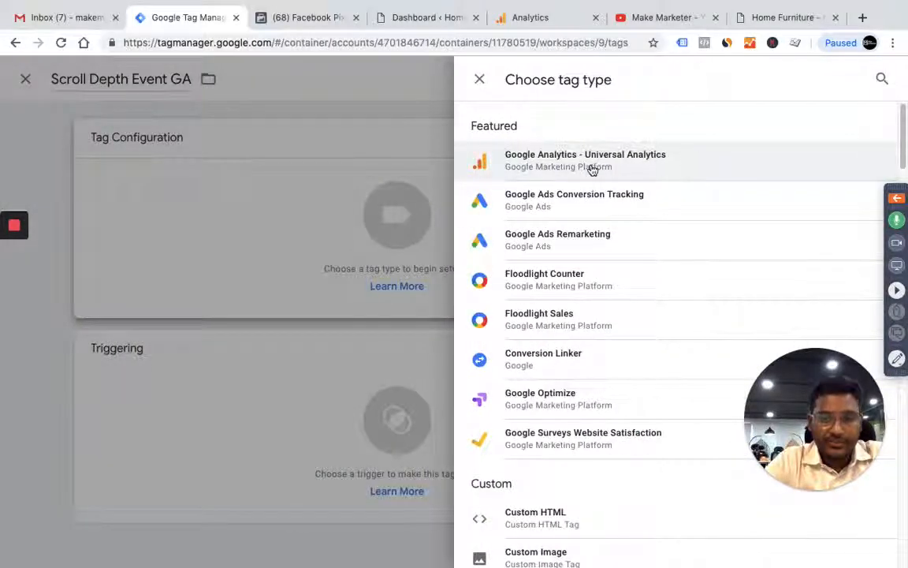
double_click(506, 166)
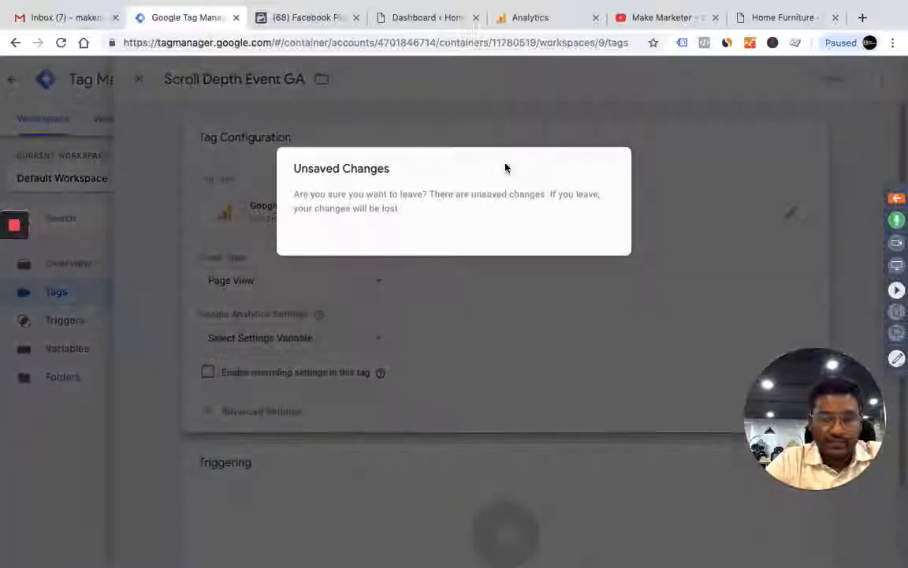
click(509, 240)
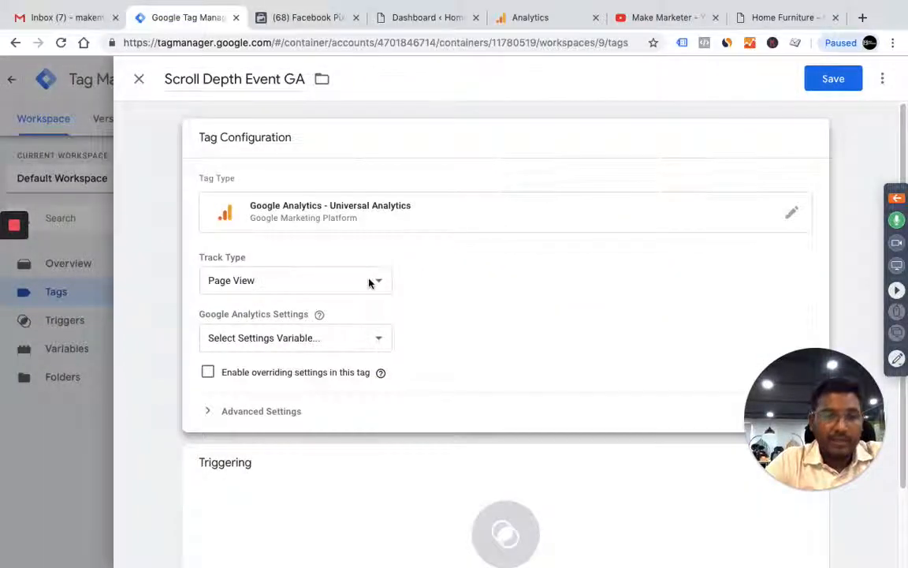
click(368, 281)
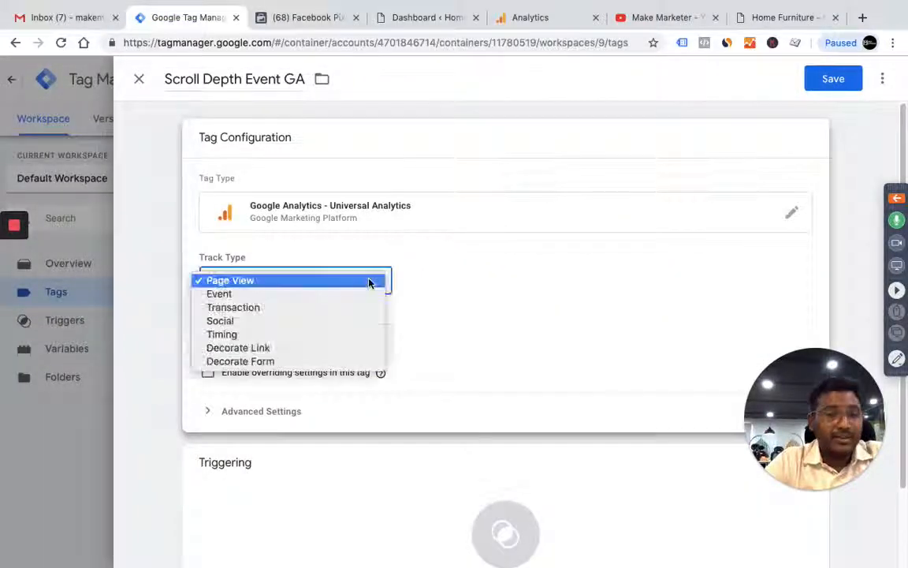
click(294, 300)
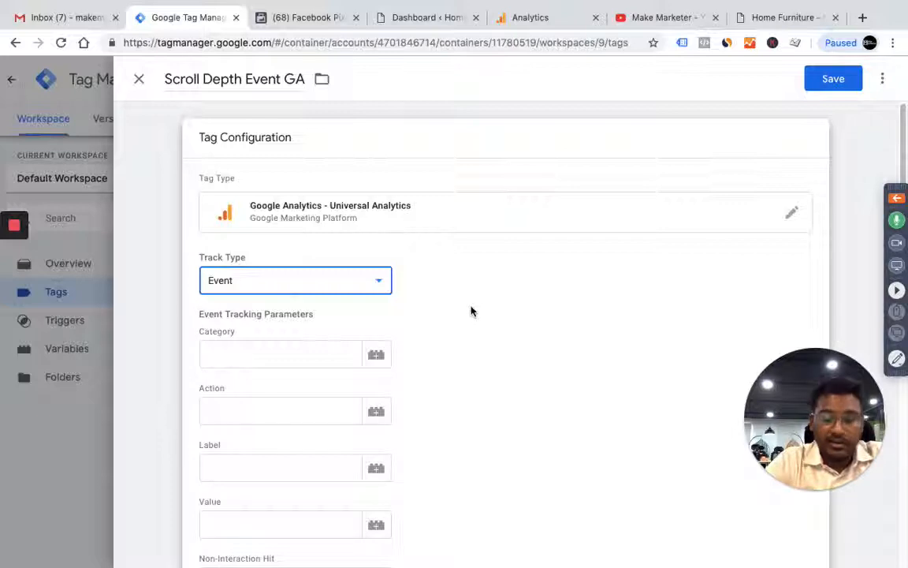
Set the event category to "Scroll" and the action to "{{Scroll Depth Threshold}}%"
click(315, 355)
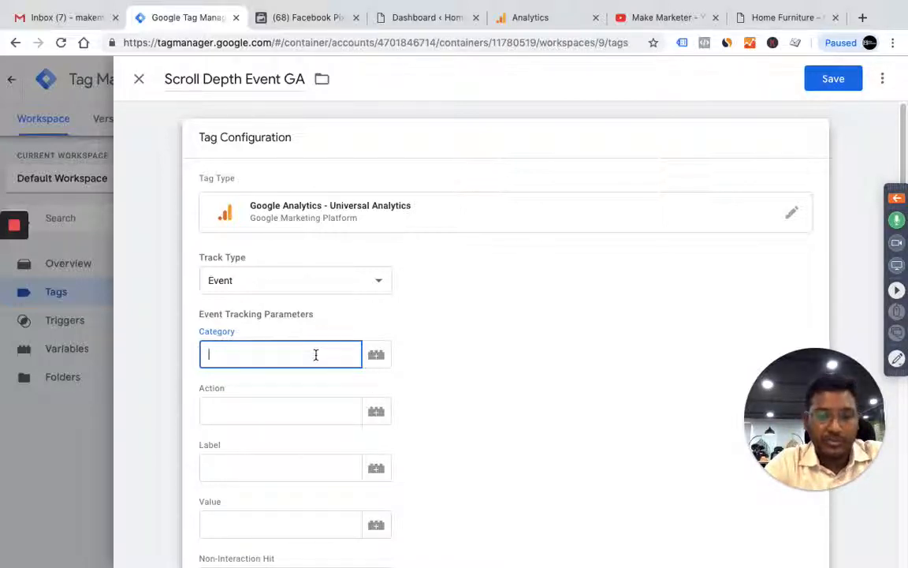
click(381, 415)
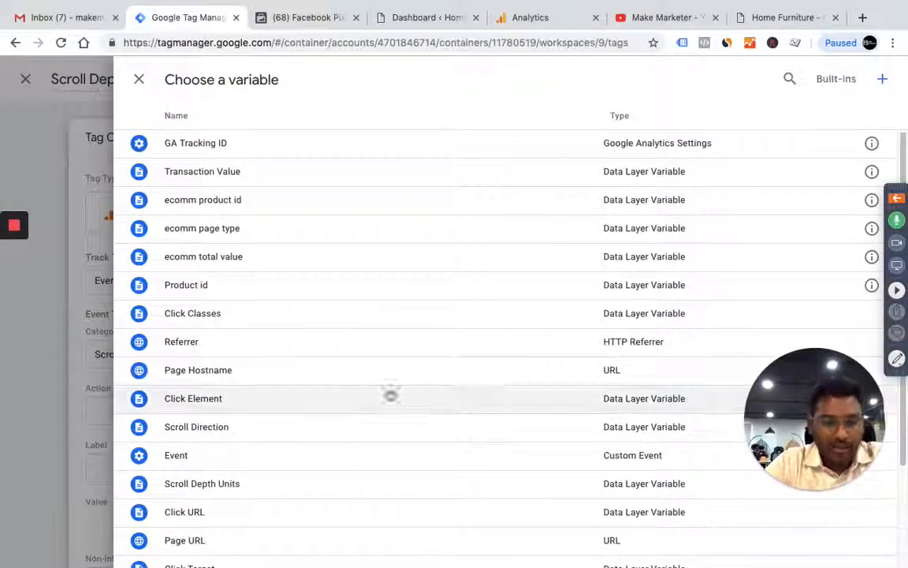
scroll(315, 434, down, 2)
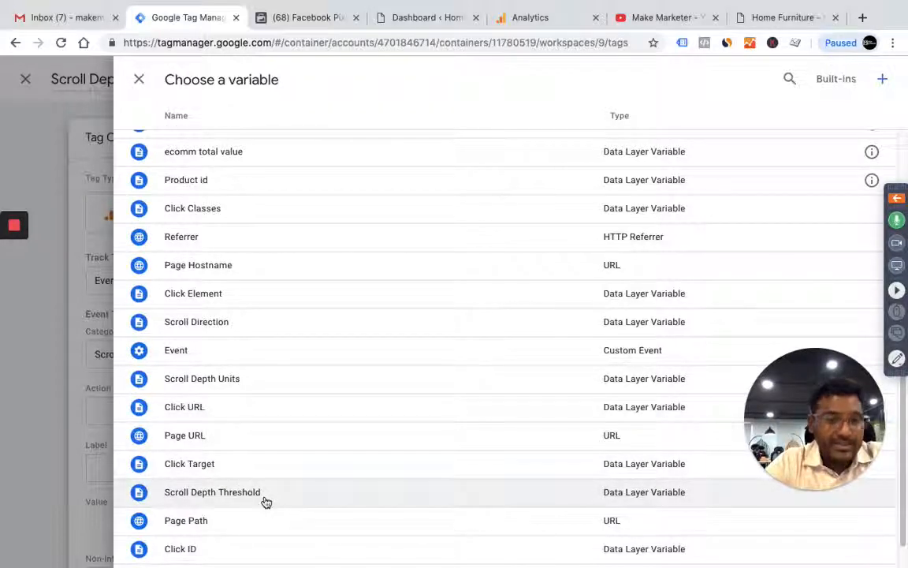
click(779, 12)
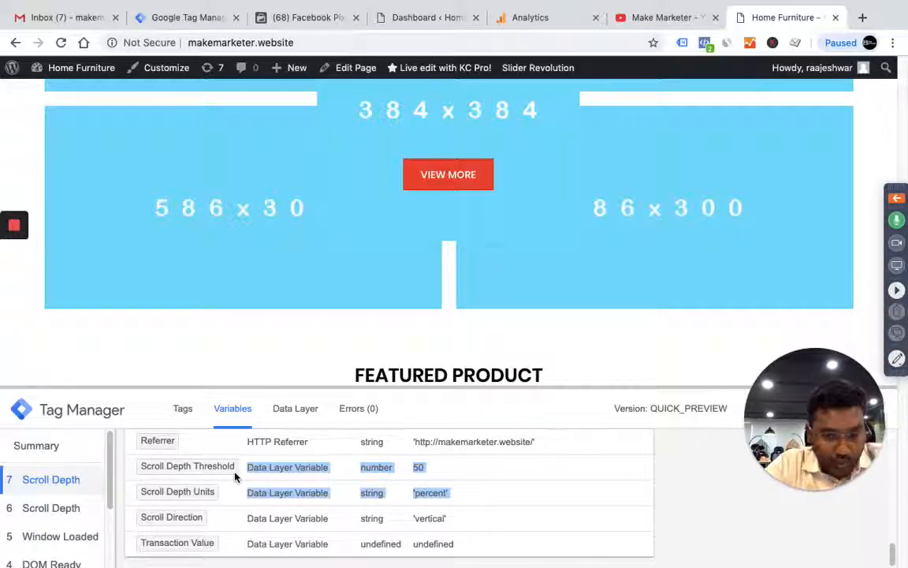
click(193, 16)
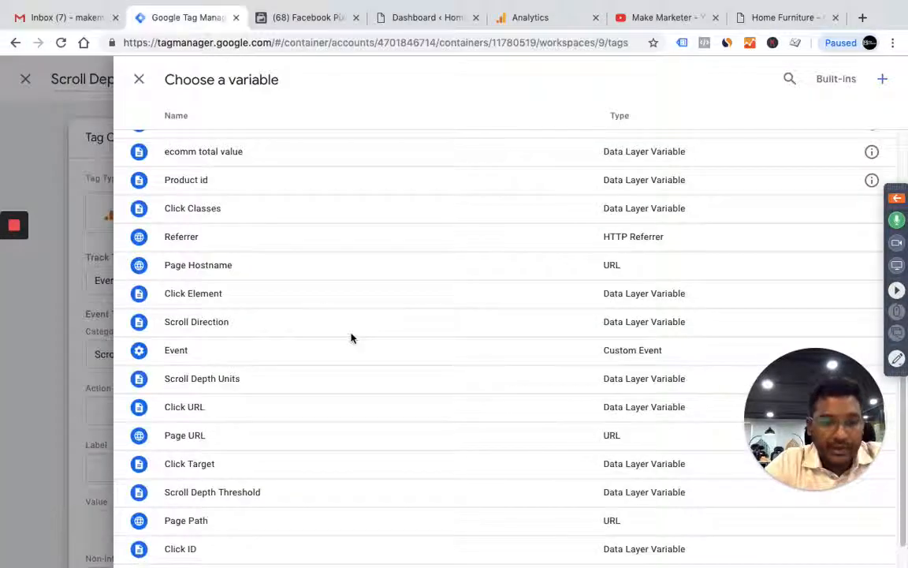
click(301, 500)
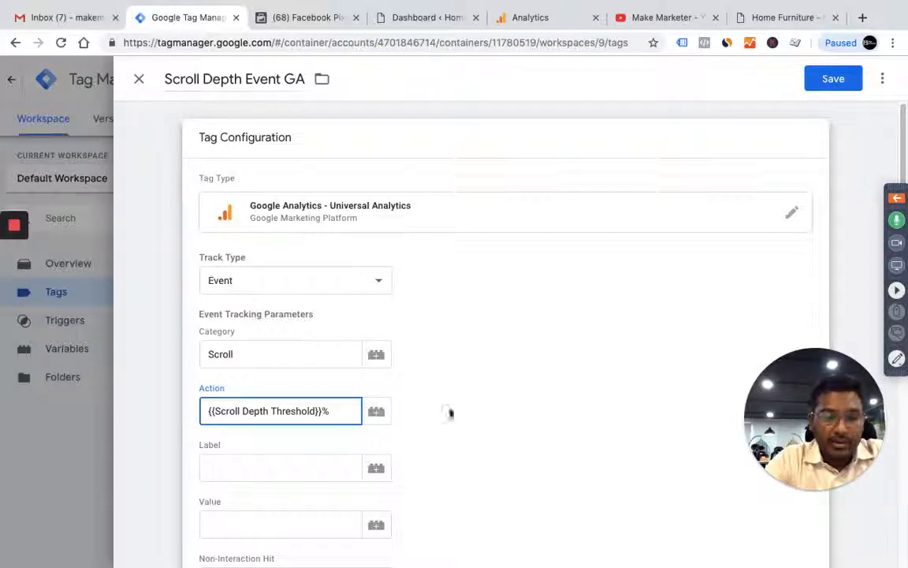
Use the {{GA Tracking ID}} variable as the tag's Google Analytics settings
scroll(450, 413, down, 5)
click(340, 402)
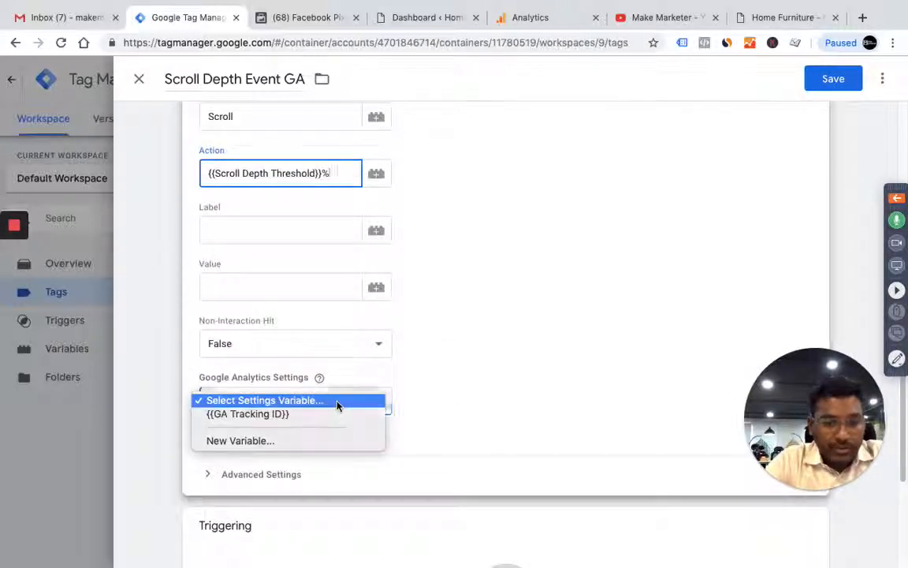
click(299, 422)
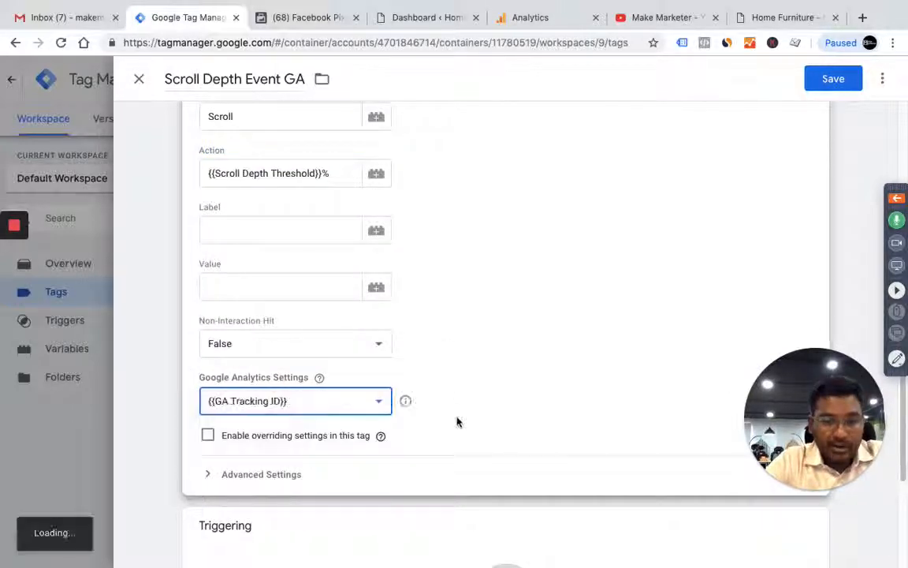
Assign the Scroll Depth Trigger as the tag's firing trigger and save the tag
scroll(456, 422, down, 4)
click(521, 443)
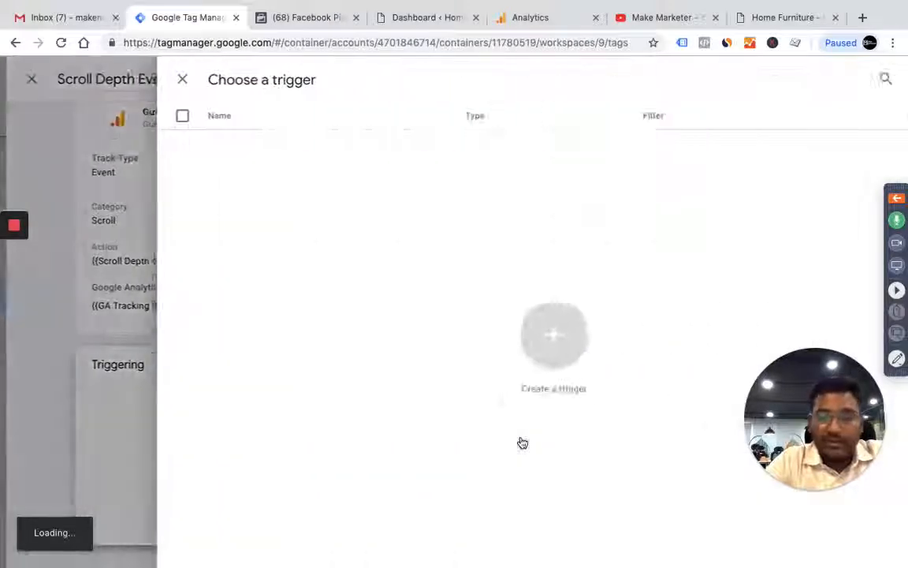
click(262, 206)
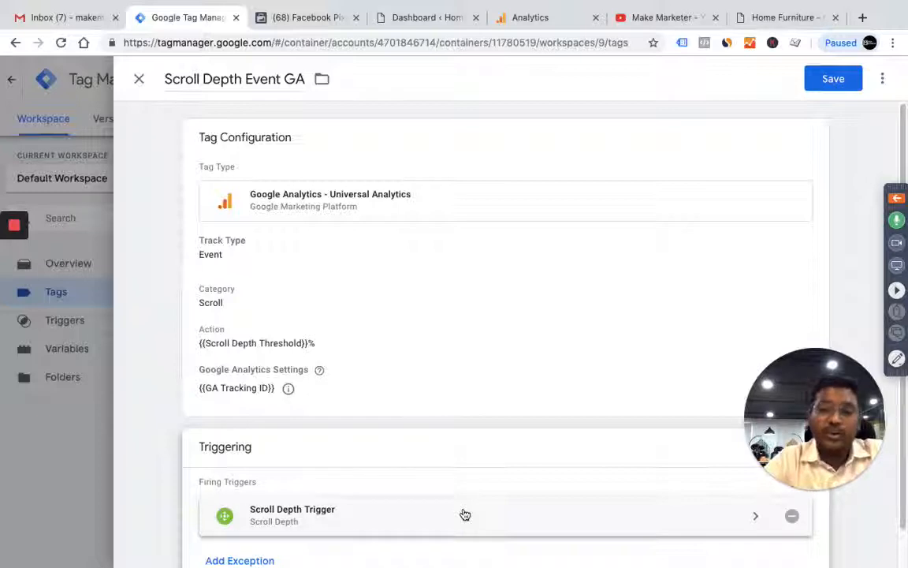
click(844, 87)
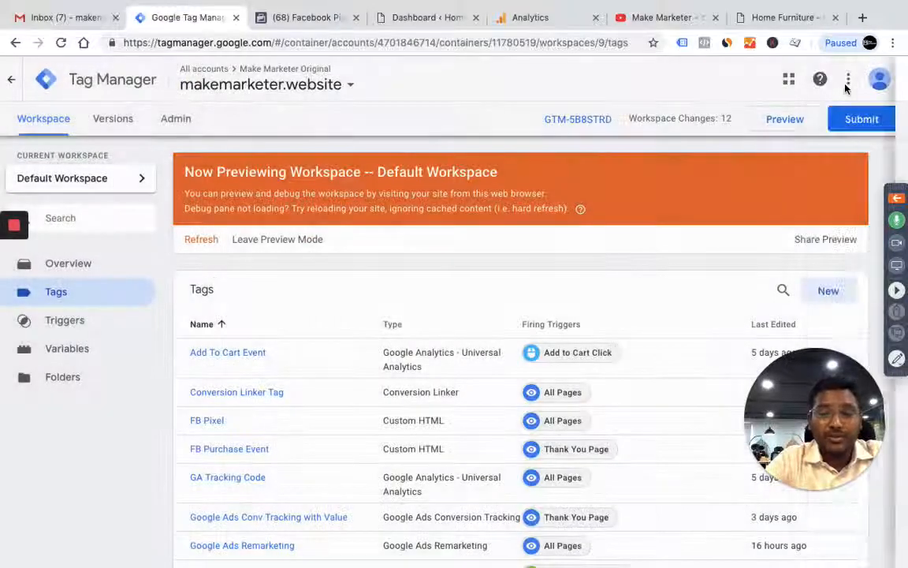
scroll(765, 229, down, 1)
scroll(765, 229, up, 1)
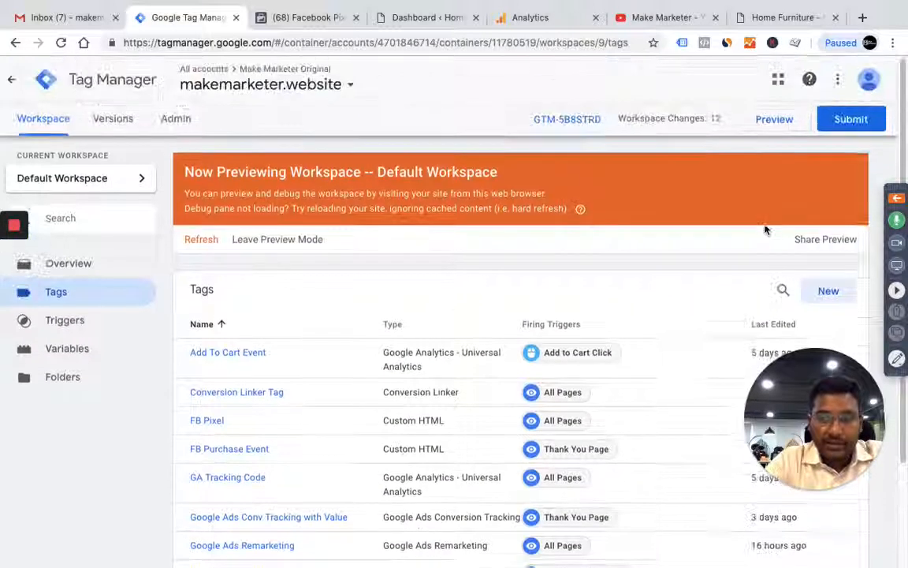
Reload the makemarketer.website page in preview mode and check the tags fired on the Page View event
click(769, 18)
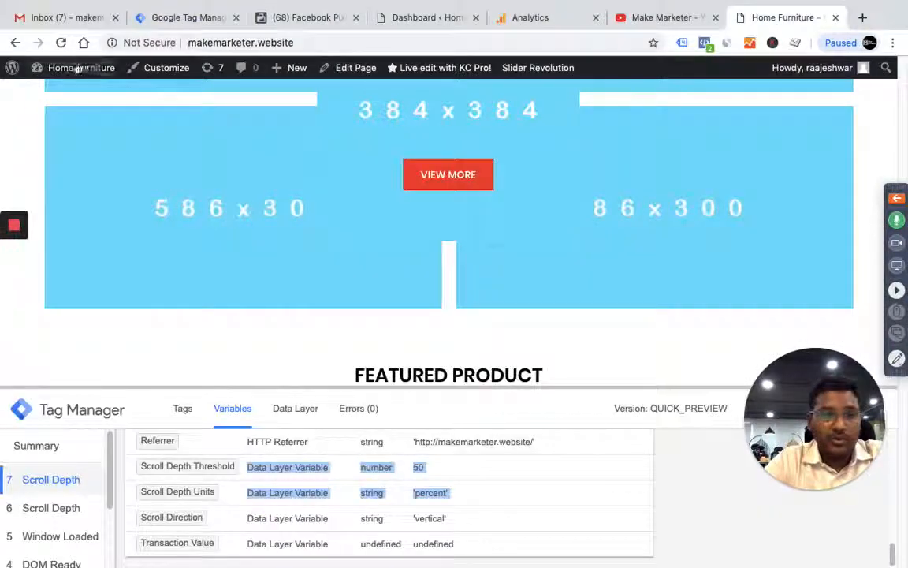
click(60, 42)
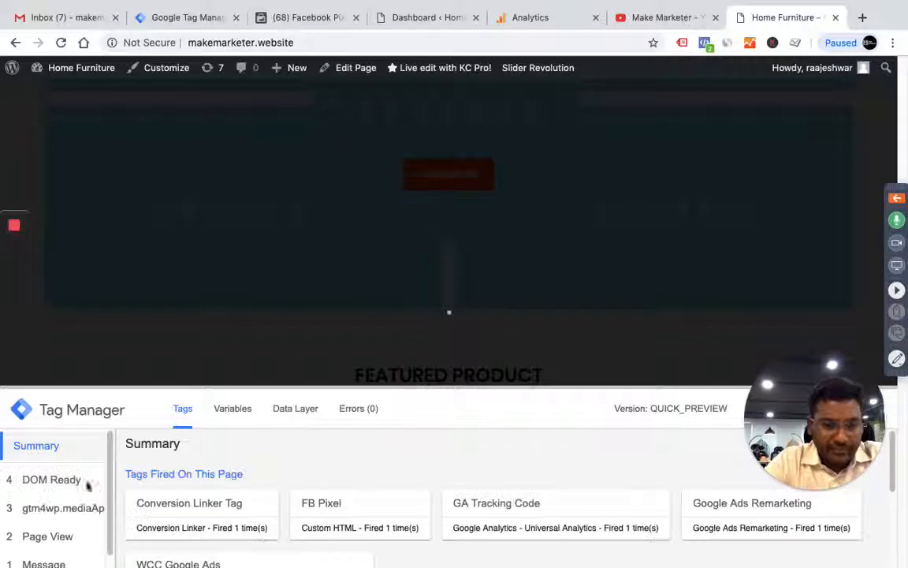
scroll(67, 558, down, 2)
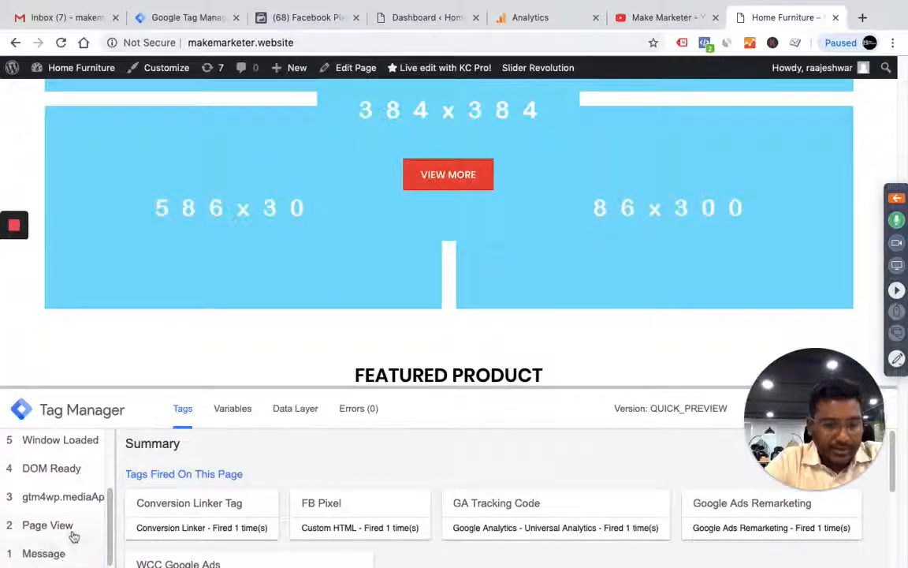
click(71, 528)
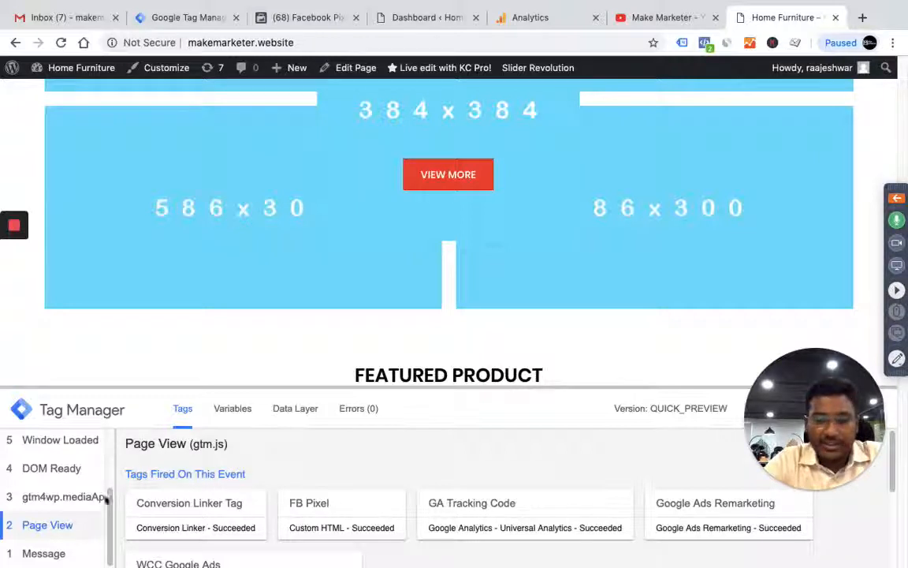
scroll(67, 521, up, 3)
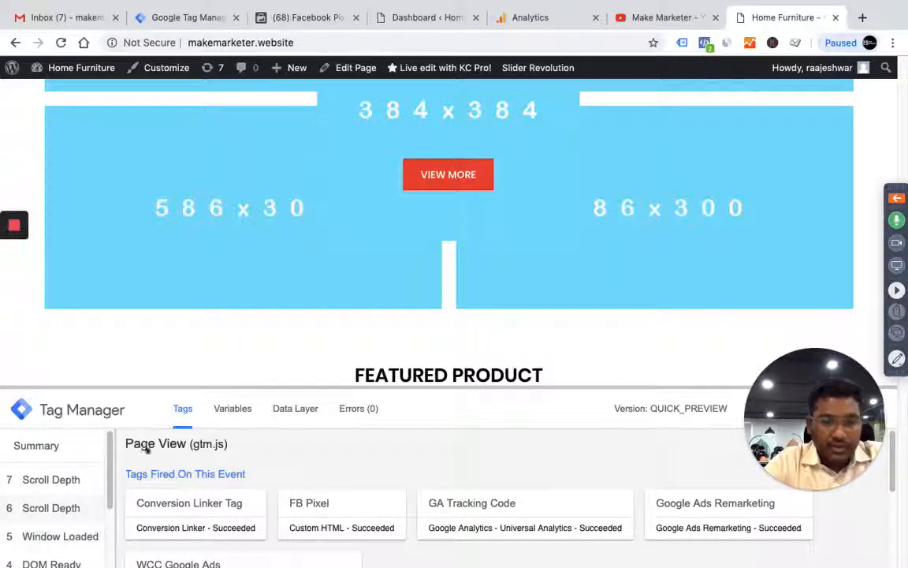
Examine which tags fired and did not fire on the first Scroll Depth event in the preview pane
click(55, 508)
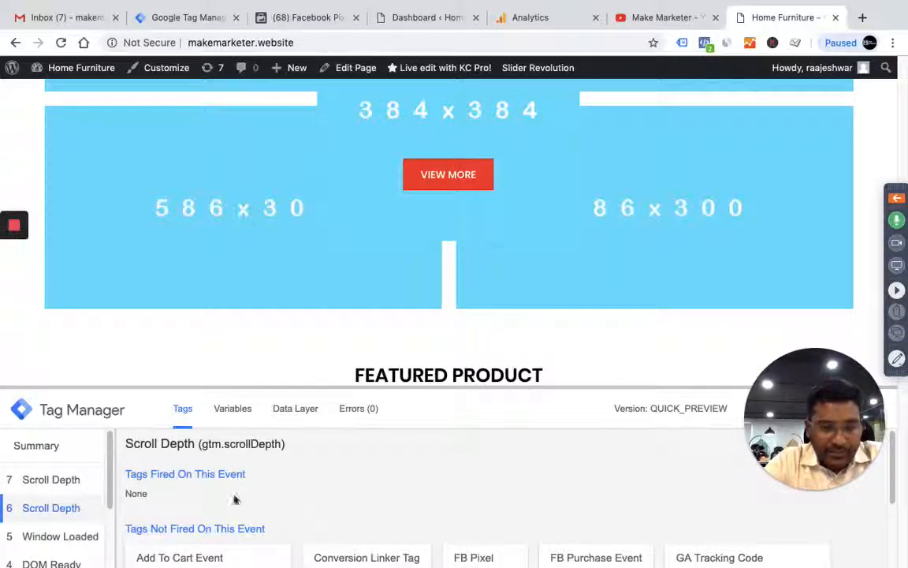
scroll(246, 487, up, 1)
scroll(246, 487, up, 1)
scroll(246, 487, down, 3)
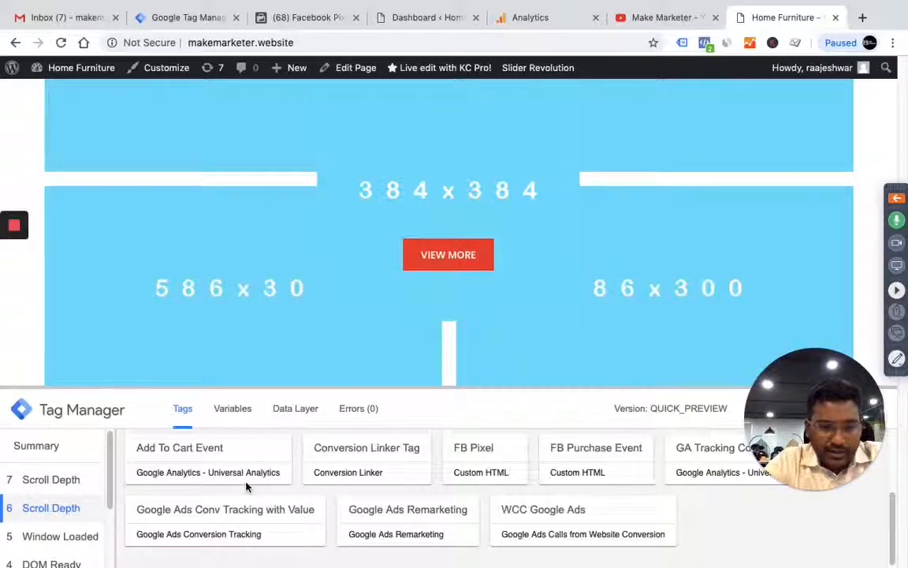
scroll(247, 489, up, 1)
scroll(247, 489, up, 1)
scroll(293, 486, down, 2)
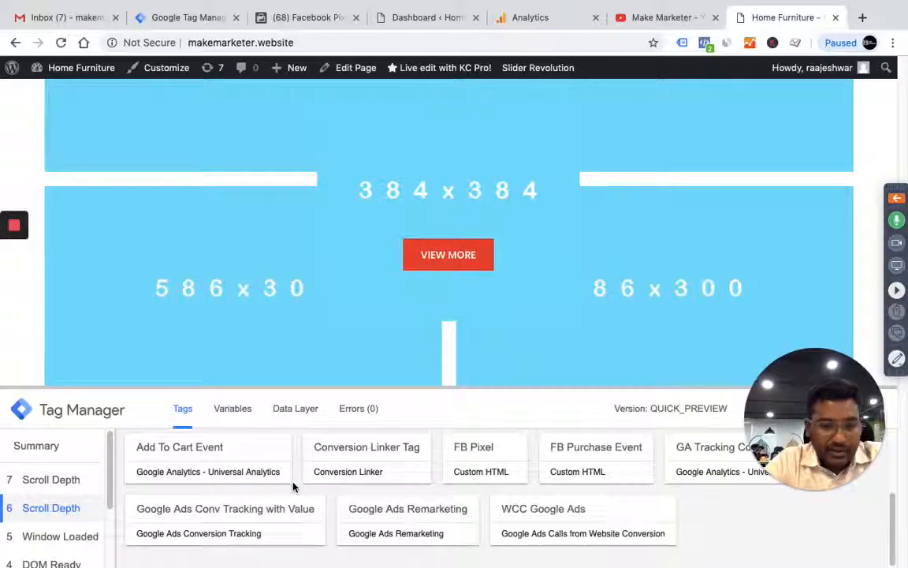
scroll(293, 487, up, 2)
scroll(292, 487, up, 2)
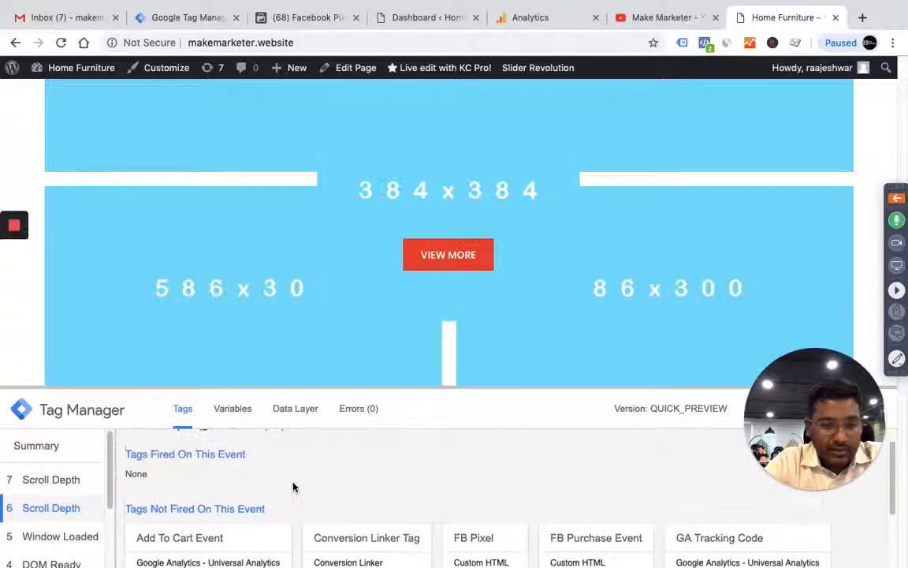
Review the Scroll Depth Event GA tag in Tag Manager and its Scroll Depth Trigger configuration, closing both without changes
click(175, 21)
scroll(410, 355, down, 4)
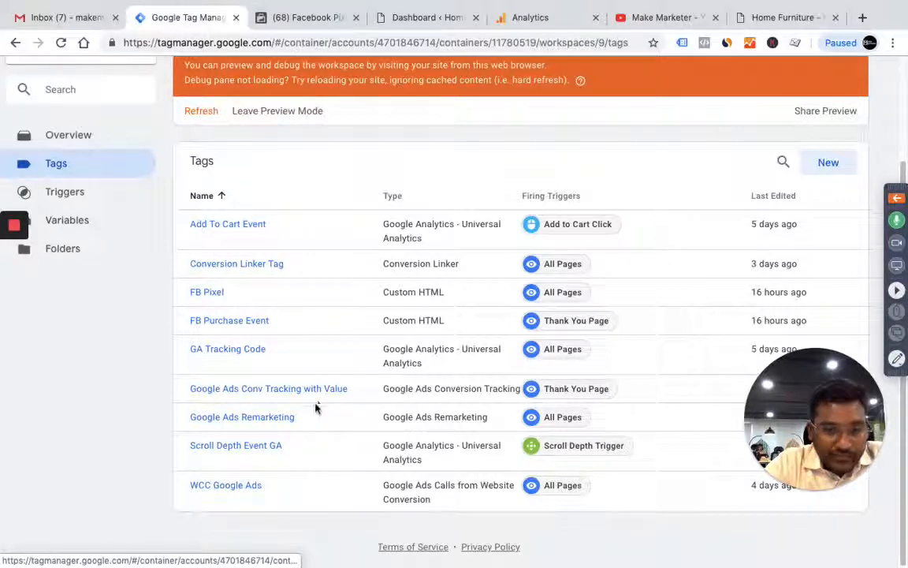
click(266, 453)
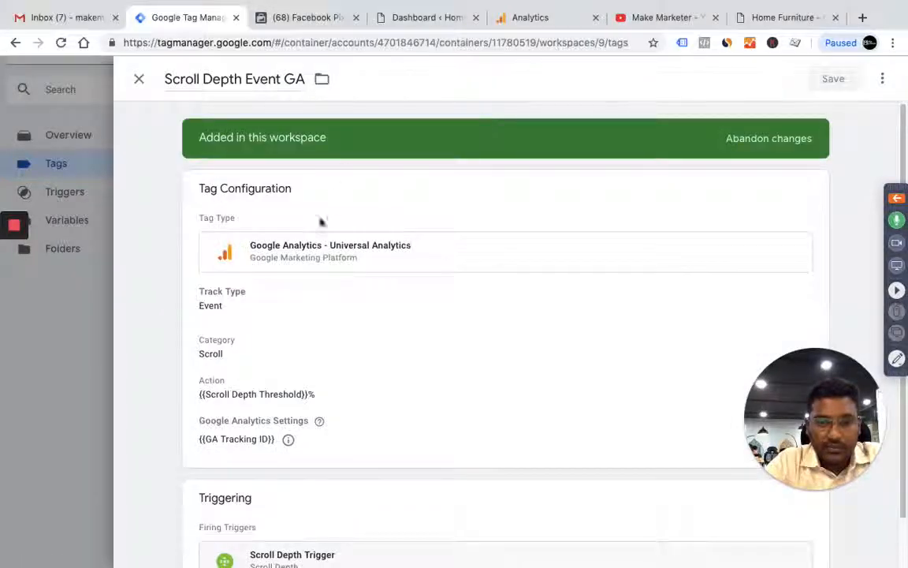
scroll(502, 283, down, 1)
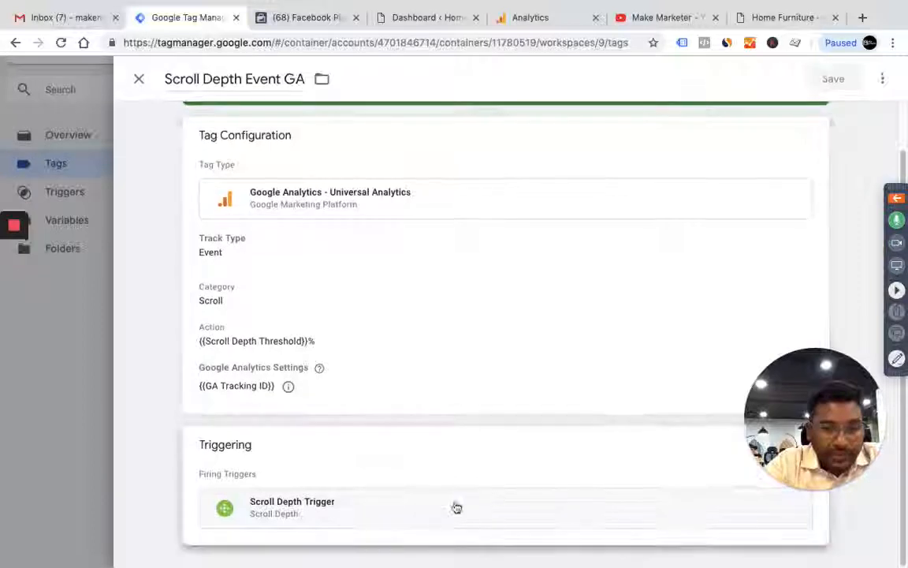
click(456, 513)
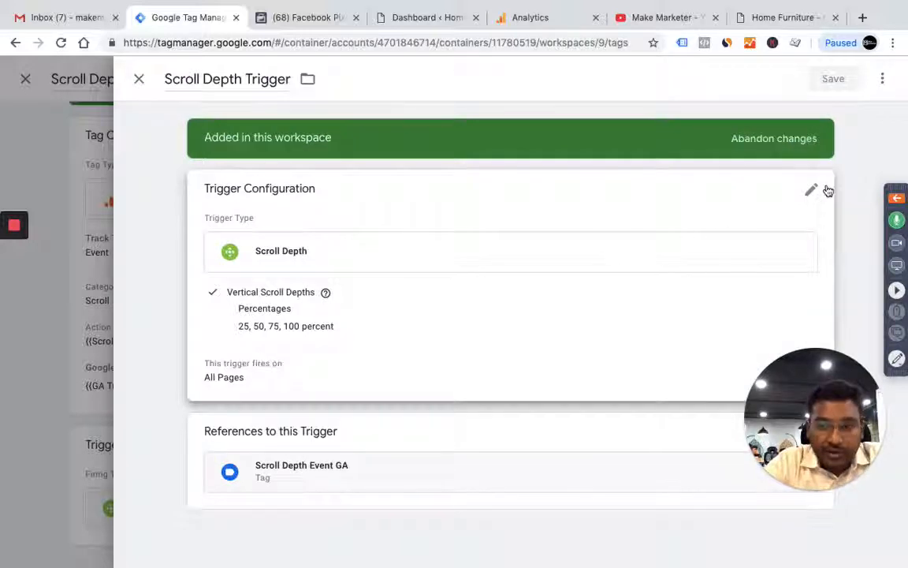
click(811, 191)
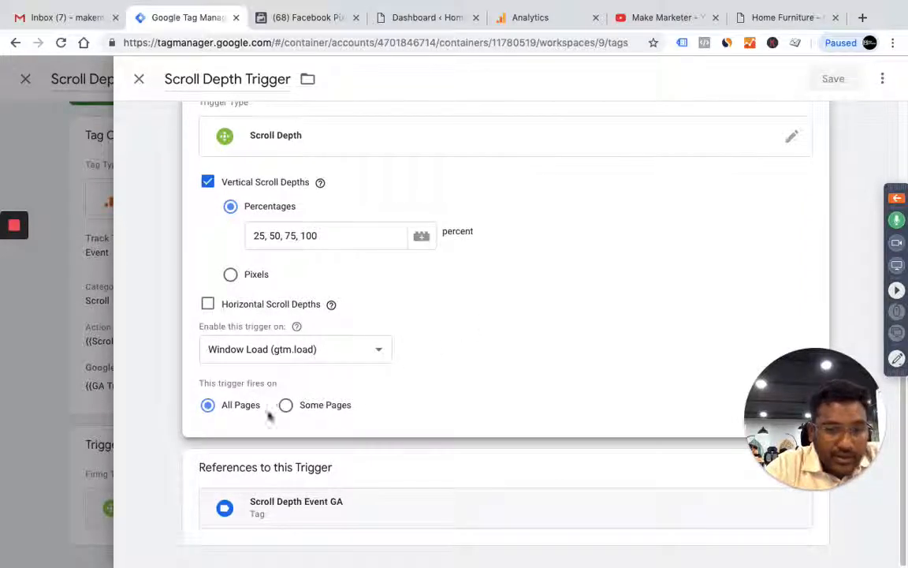
scroll(904, 116, up, 3)
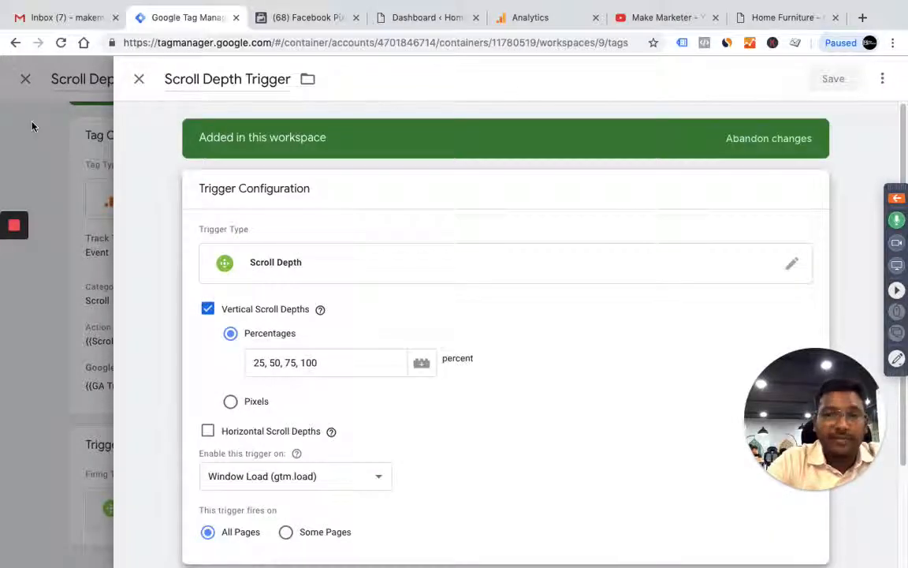
click(138, 80)
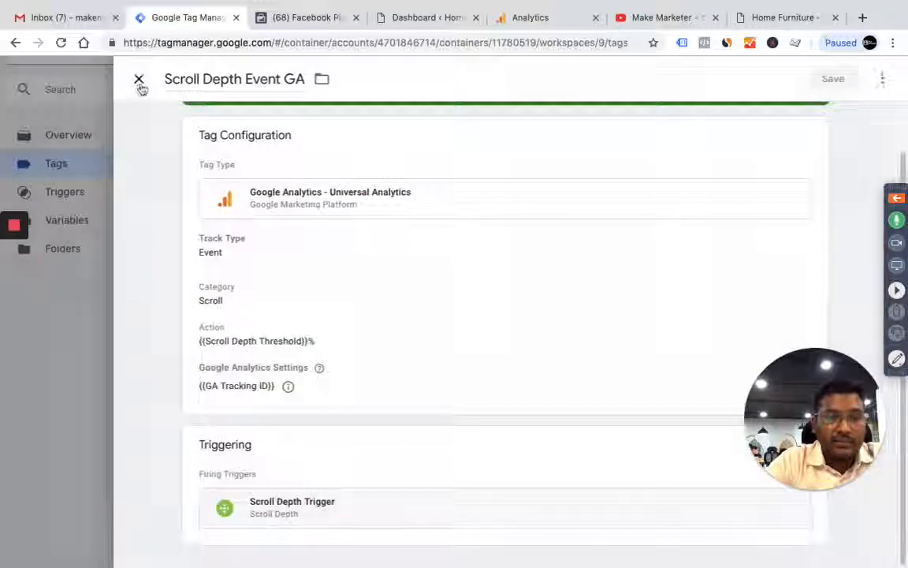
click(139, 80)
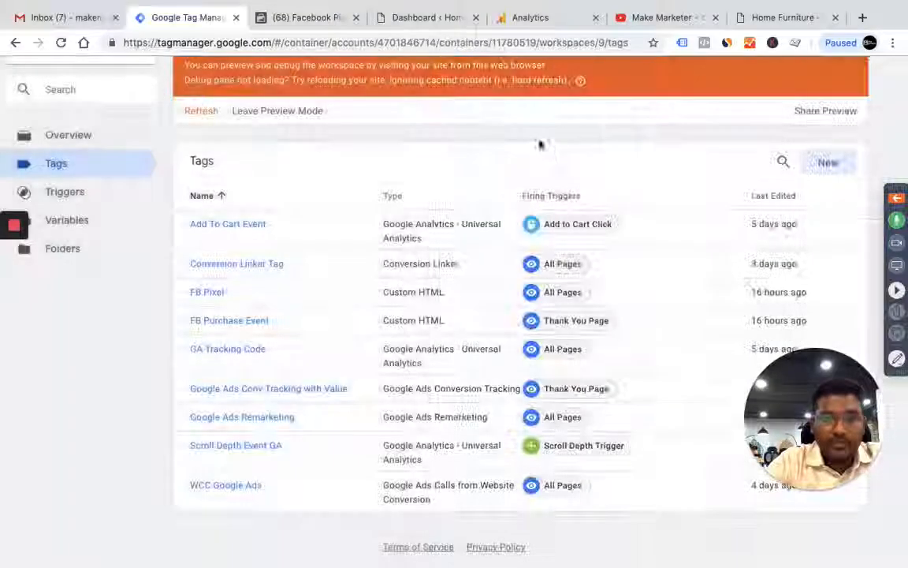
Refresh the Default Workspace preview and reload the website's home page with the updated container
scroll(795, 152, up, 3)
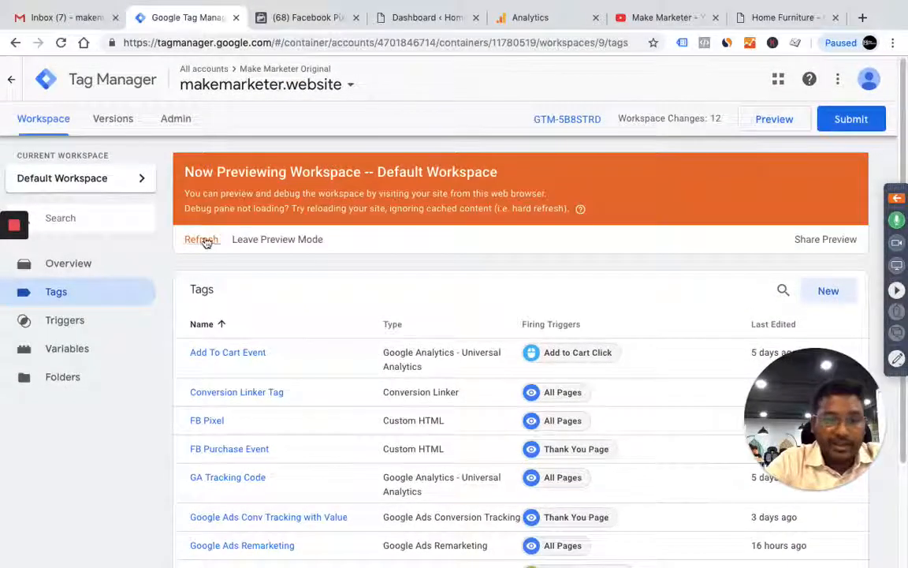
click(202, 240)
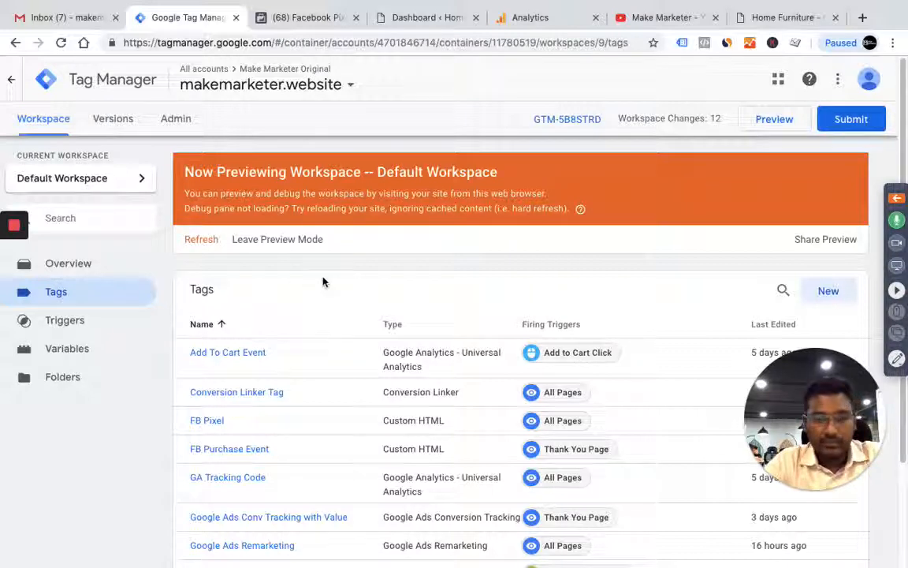
click(765, 25)
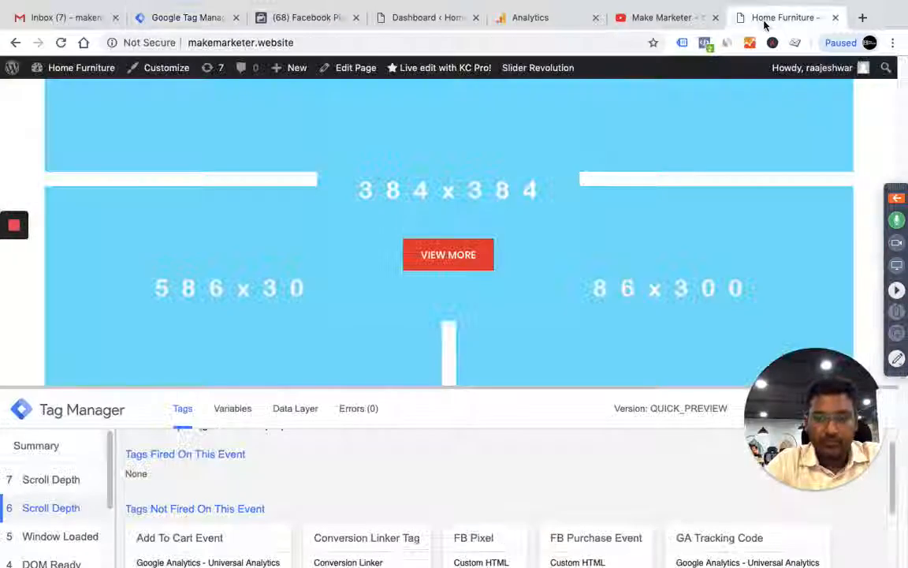
scroll(394, 245, up, 10)
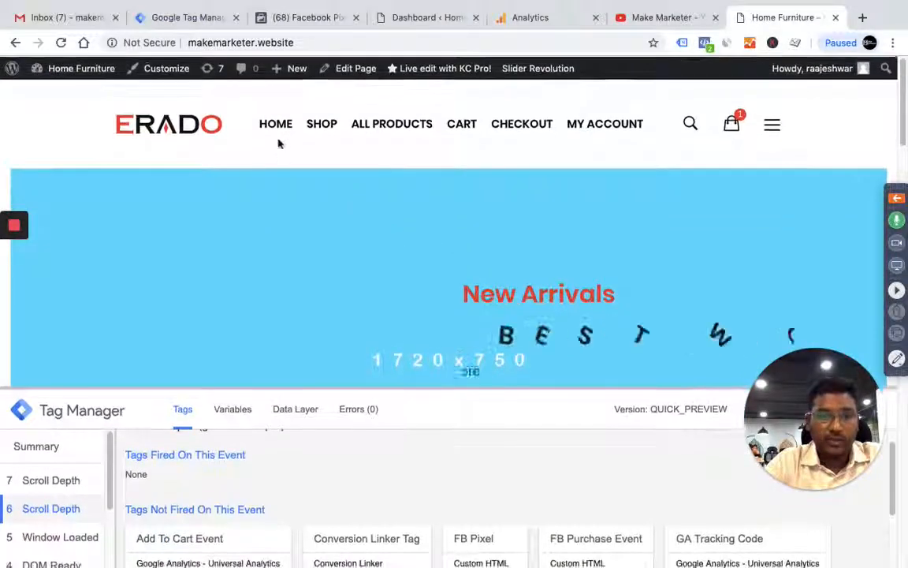
click(284, 129)
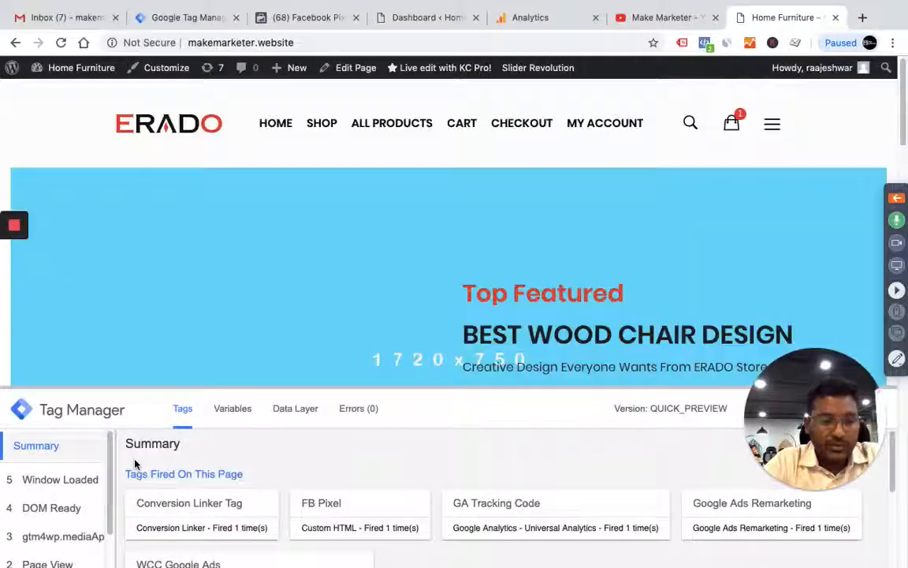
Check the Page View tags, scroll the home page down to the product listing, and view the tags fired on the new Scroll Depth event
scroll(81, 540, down, 2)
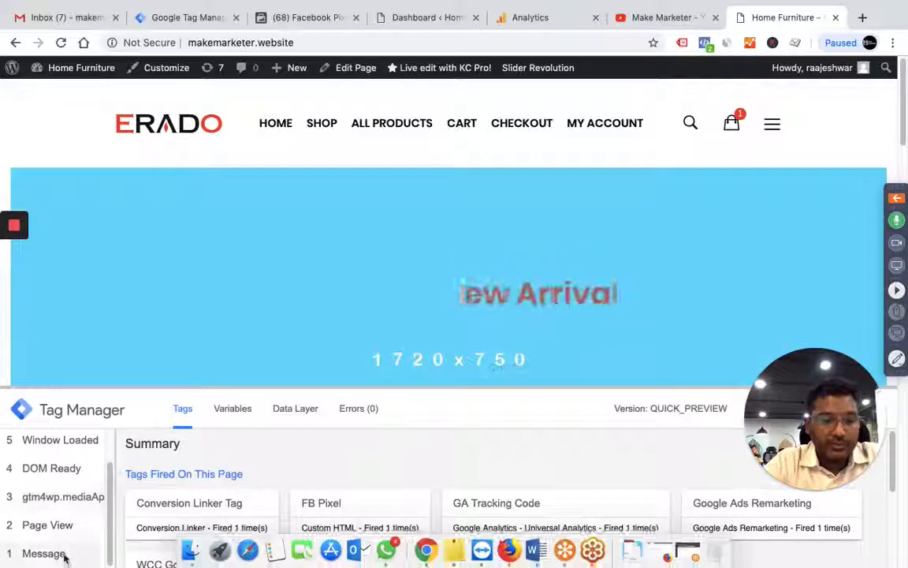
click(48, 525)
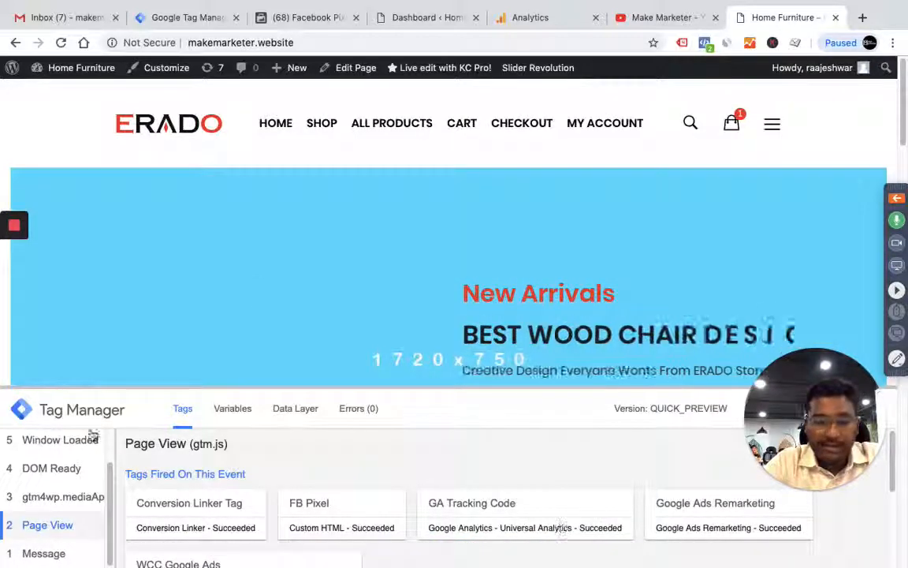
scroll(306, 254, down, 10)
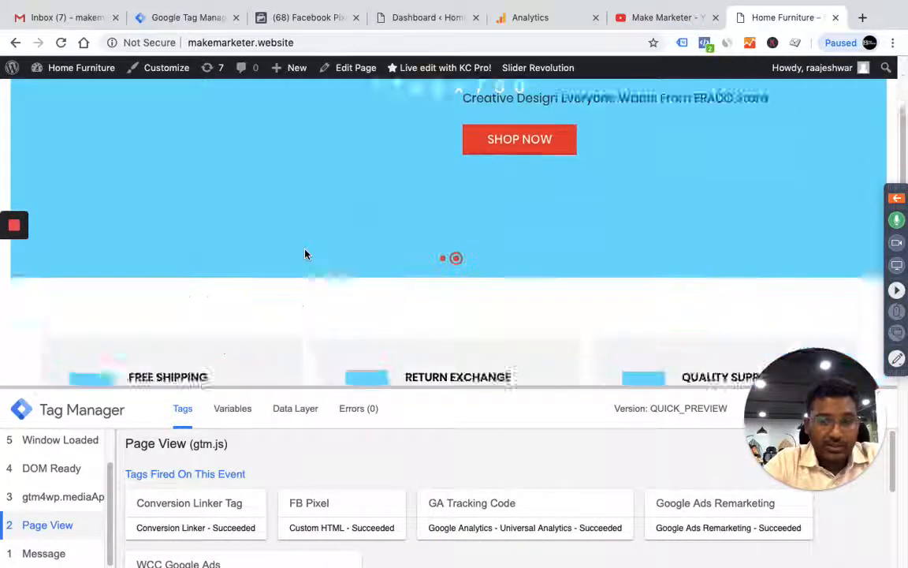
scroll(306, 254, down, 2)
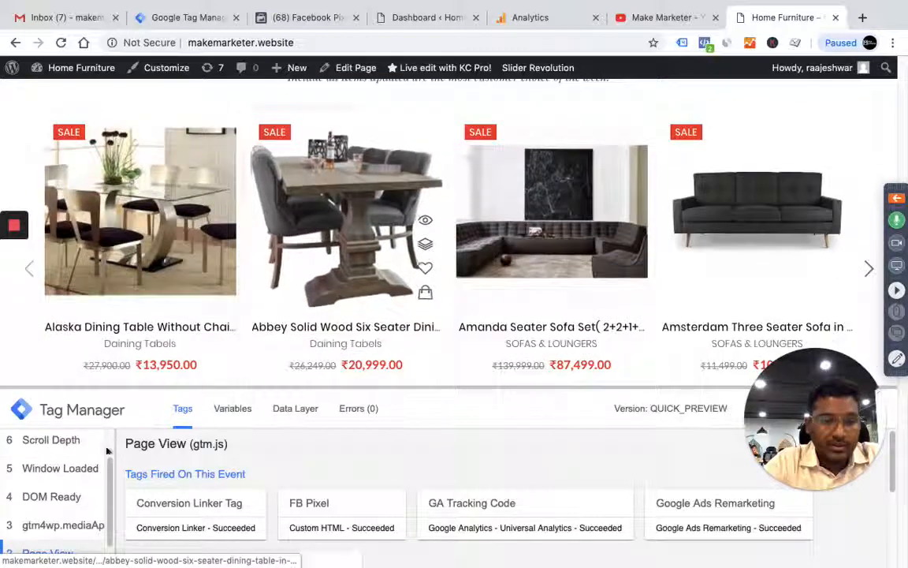
scroll(92, 465, up, 2)
click(79, 482)
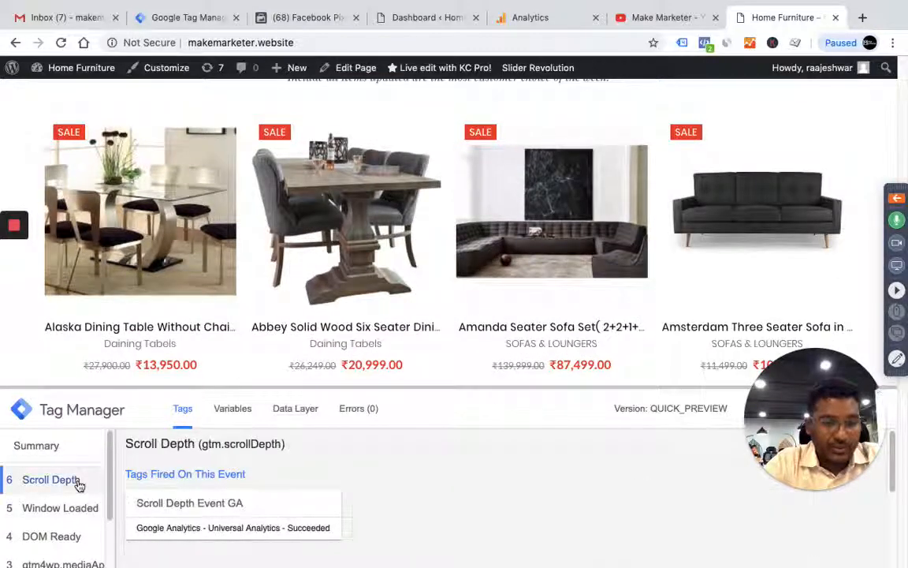
Inspect the full properties of the fired Scroll Depth Event GA tag, including its category, track type and action
click(218, 513)
scroll(331, 486, down, 3)
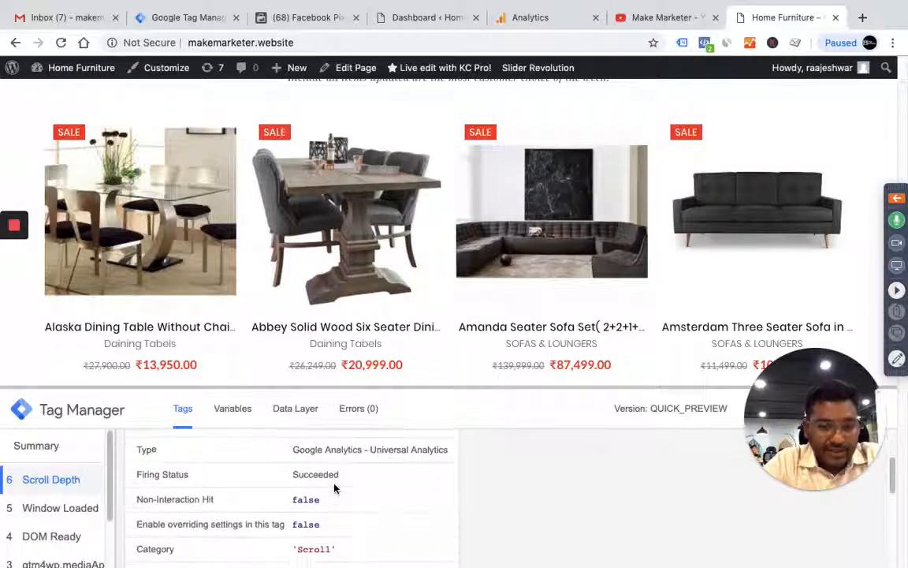
scroll(334, 489, down, 1)
scroll(331, 478, down, 1)
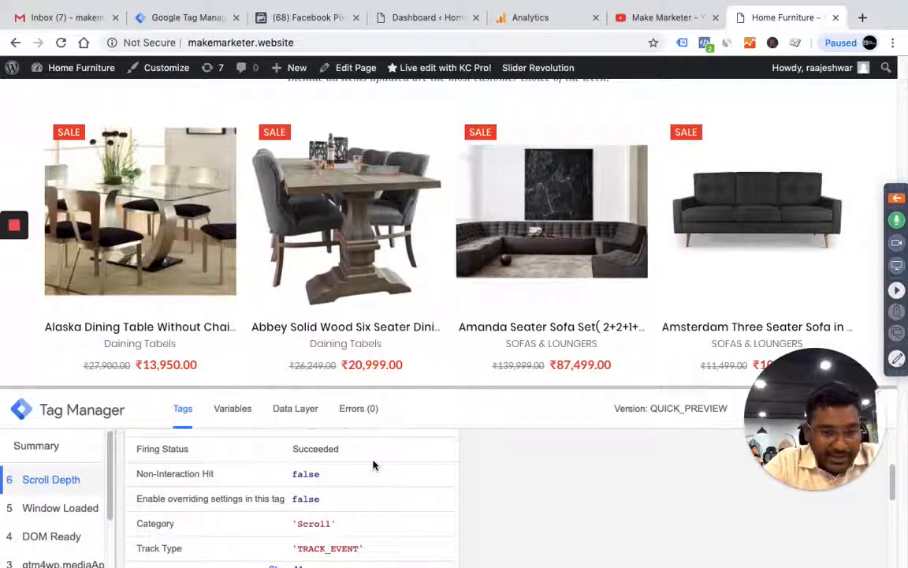
scroll(331, 477, down, 2)
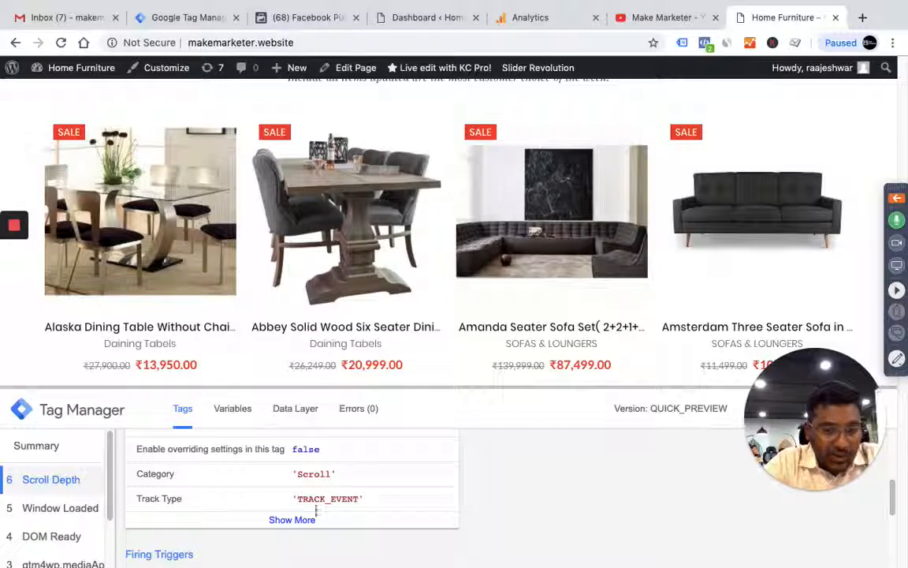
click(291, 520)
scroll(310, 517, down, 5)
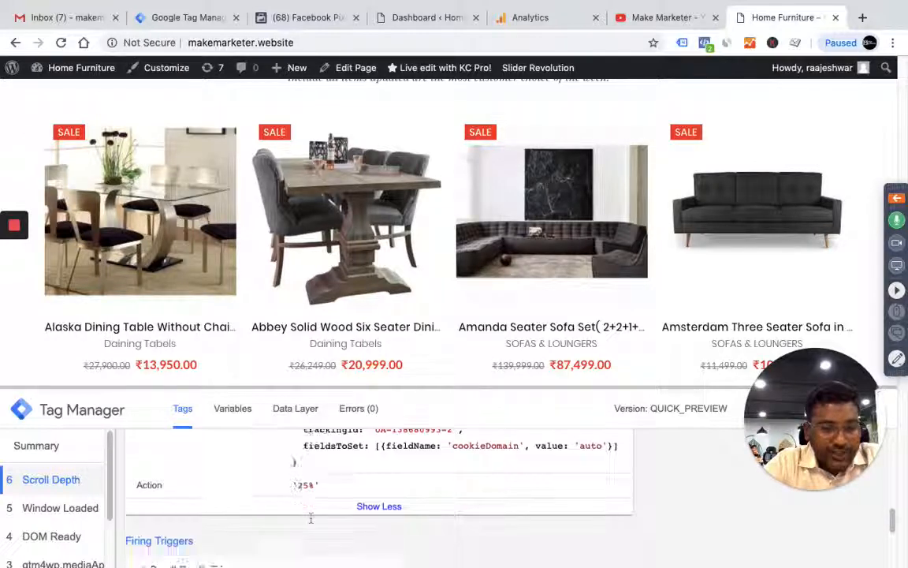
right_click(322, 514)
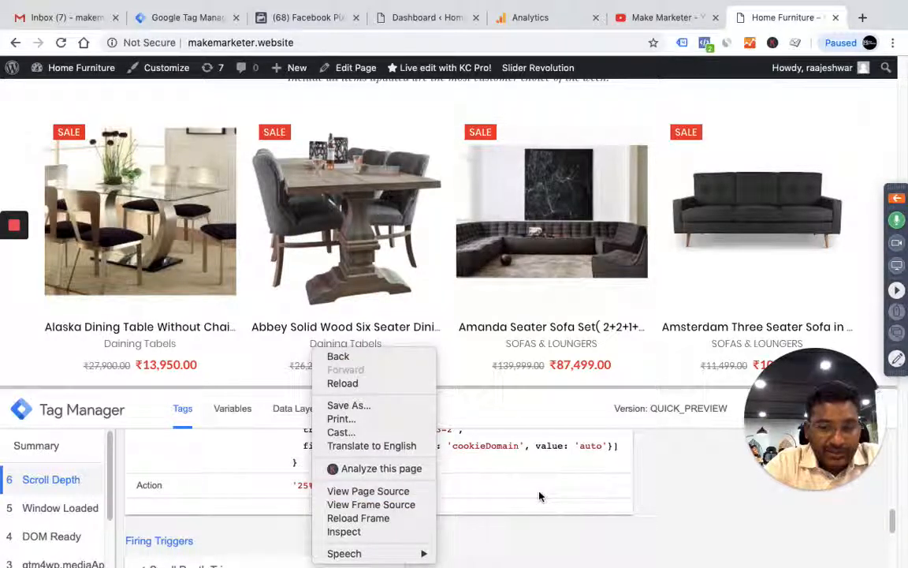
click(585, 485)
scroll(585, 485, up, 10)
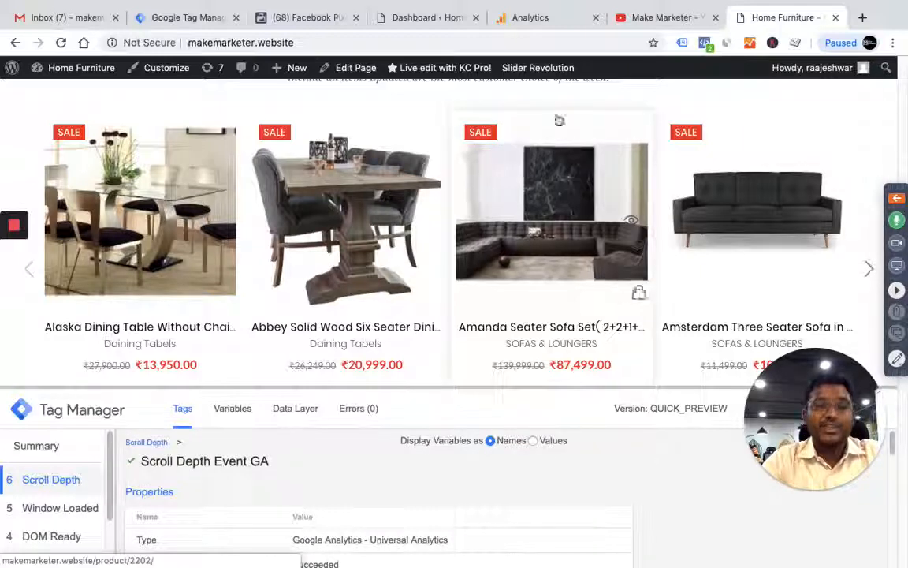
Check the real-time Events report in Google Analytics for the scroll event, and return to Tag Manager
click(552, 15)
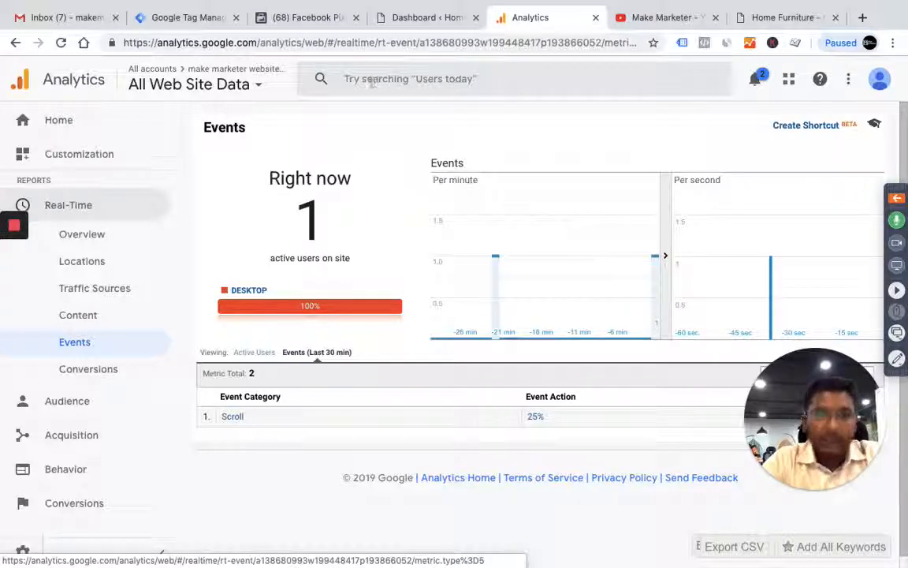
click(187, 18)
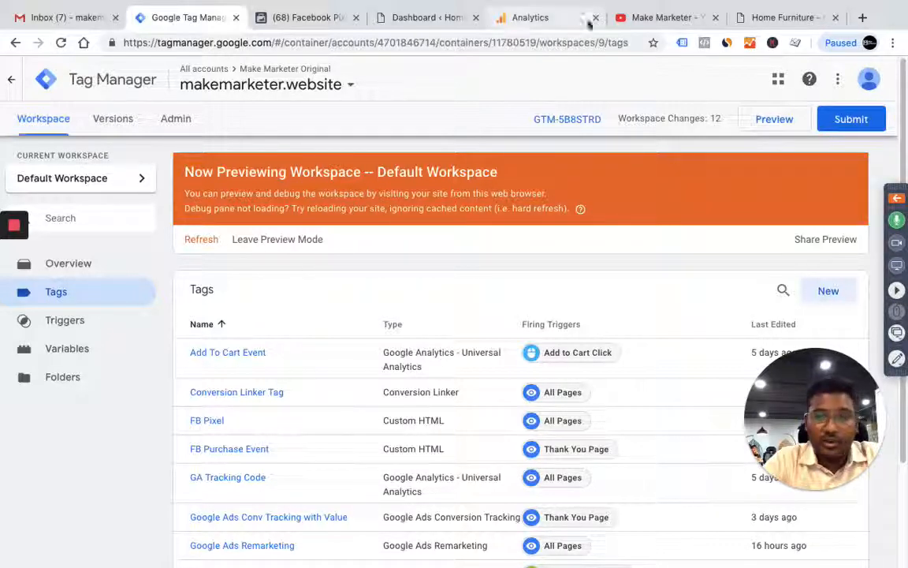
Return to the website's home page, scroll down to the footer, and view the tags fired on the latest Scroll Depth event
click(754, 17)
scroll(432, 283, down, 15)
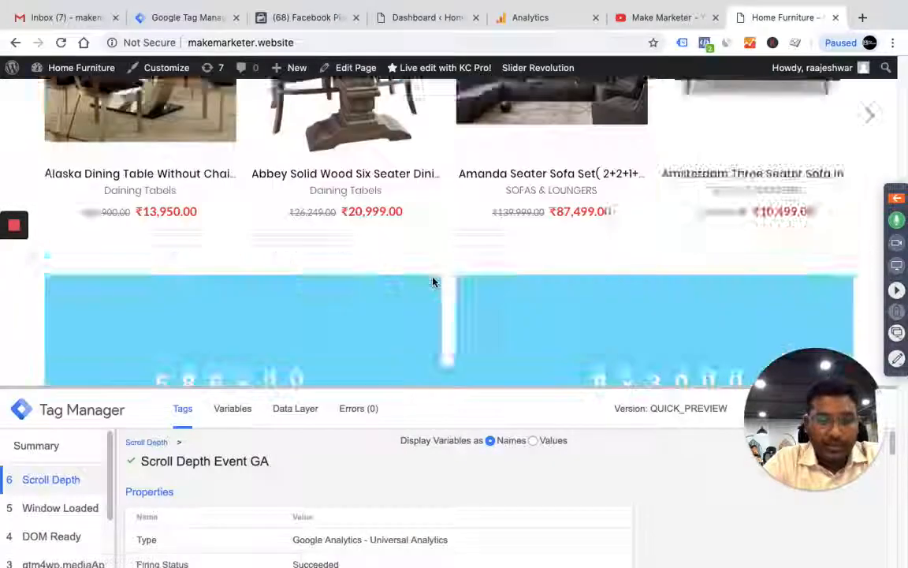
scroll(432, 282, down, 5)
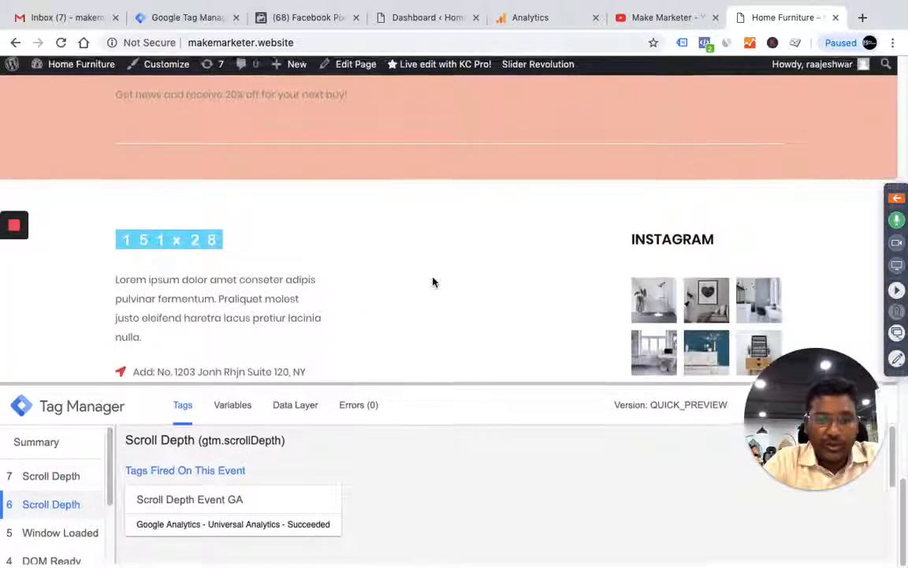
click(83, 484)
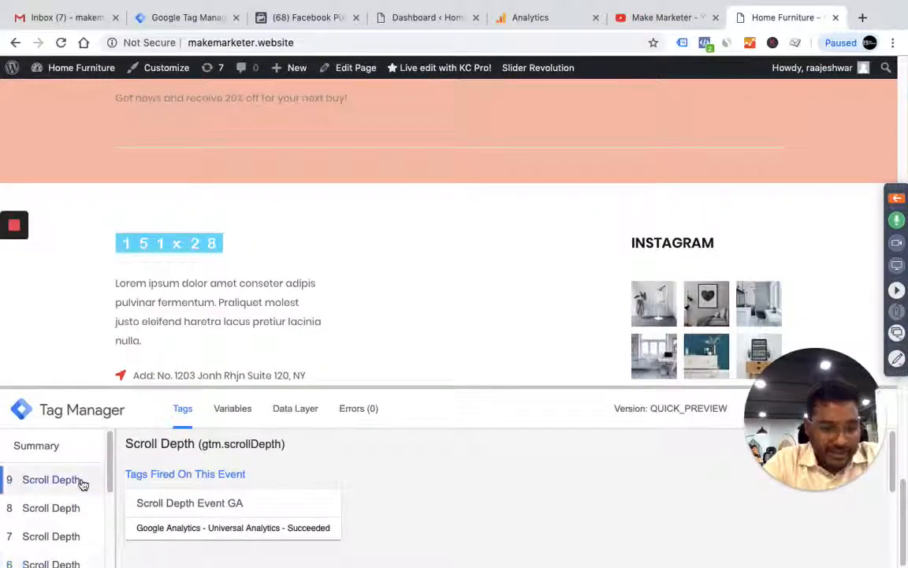
Inspect the Scroll Depth Event GA tag's full properties down to its action, and check the real-time Events report in Google Analytics
click(258, 508)
scroll(345, 507, down, 5)
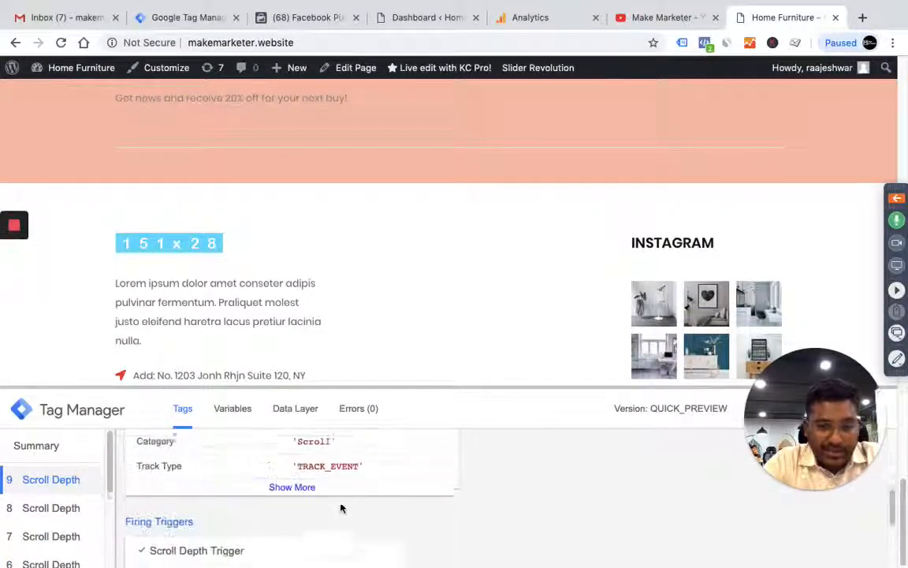
scroll(335, 493, up, 2)
click(298, 463)
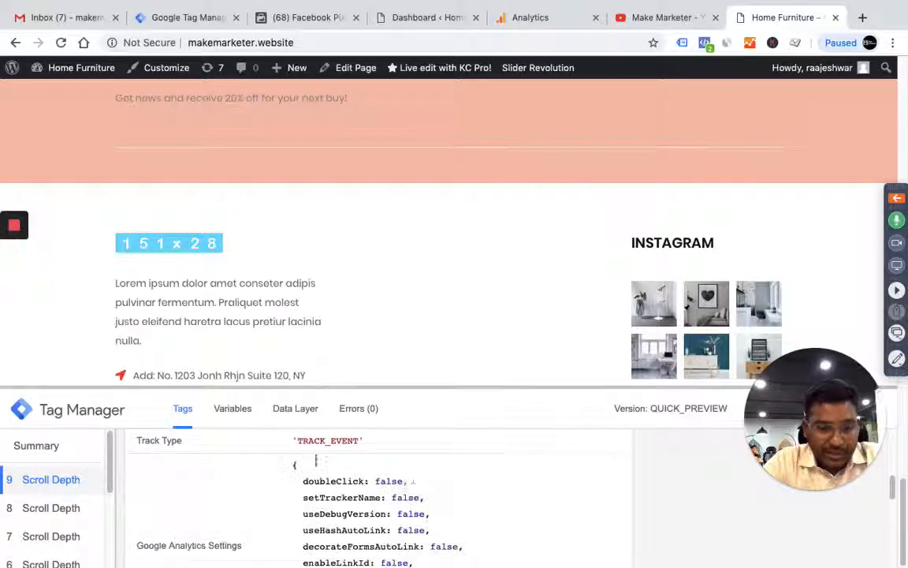
scroll(307, 489, down, 2)
scroll(416, 483, down, 1)
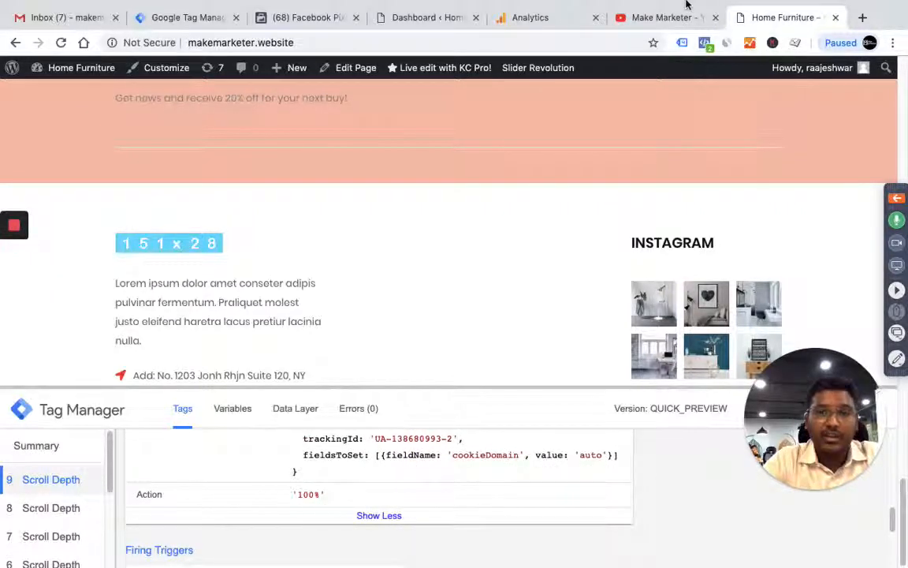
click(551, 17)
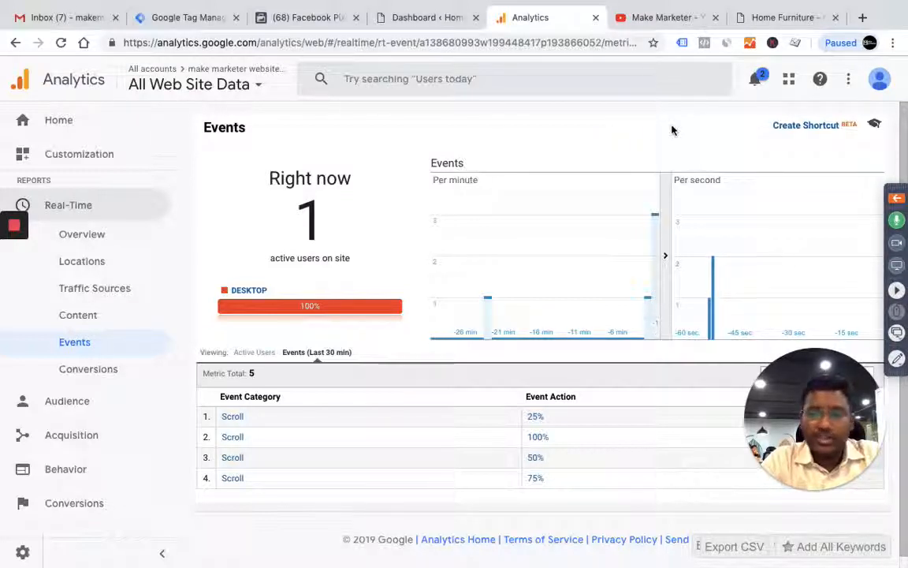
Switch to YouTube and look through the uploaded videos on the Make Marketer channel
click(667, 17)
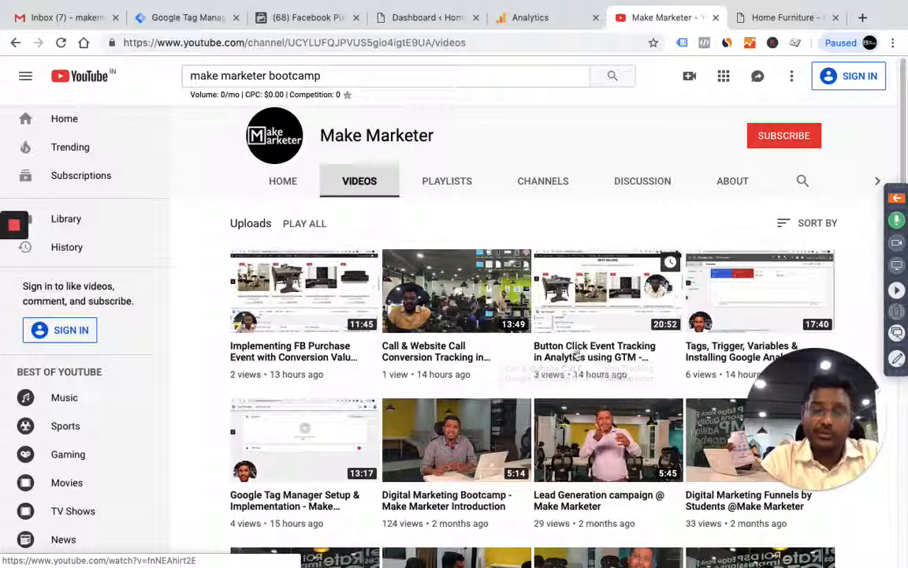
scroll(710, 315, down, 1)
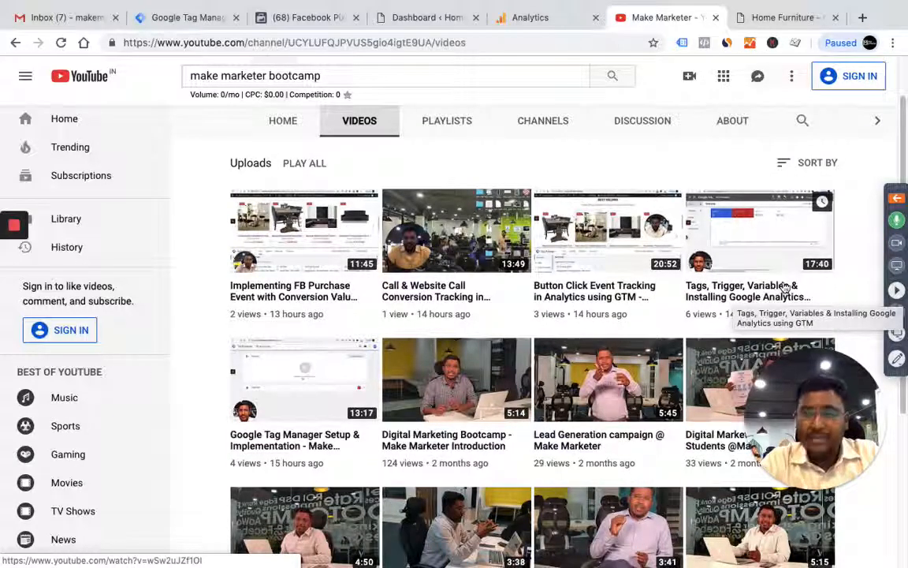
scroll(642, 291, up, 1)
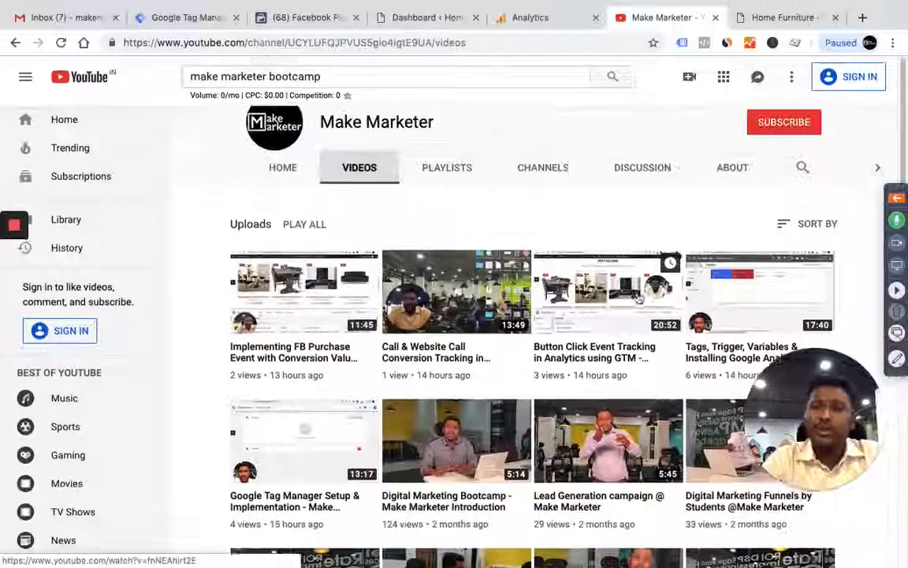